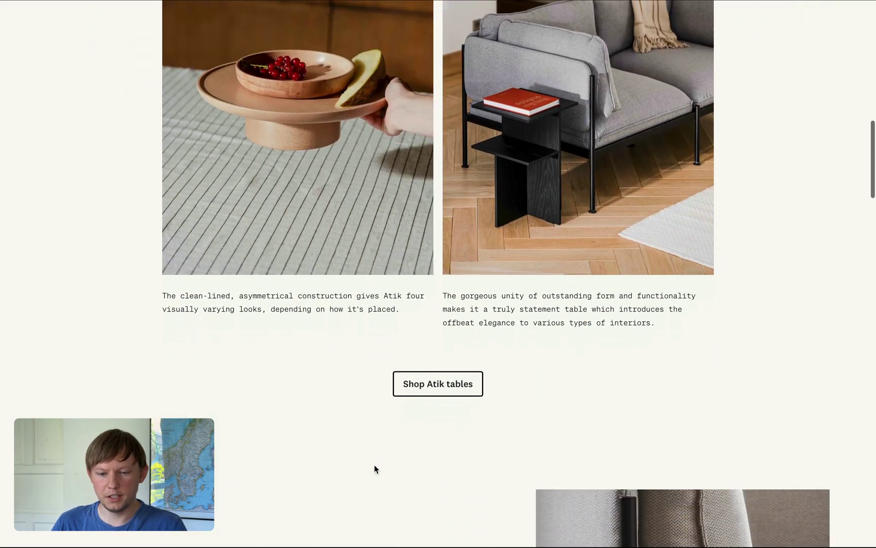
pyautogui.scroll(-12, 375, 469)
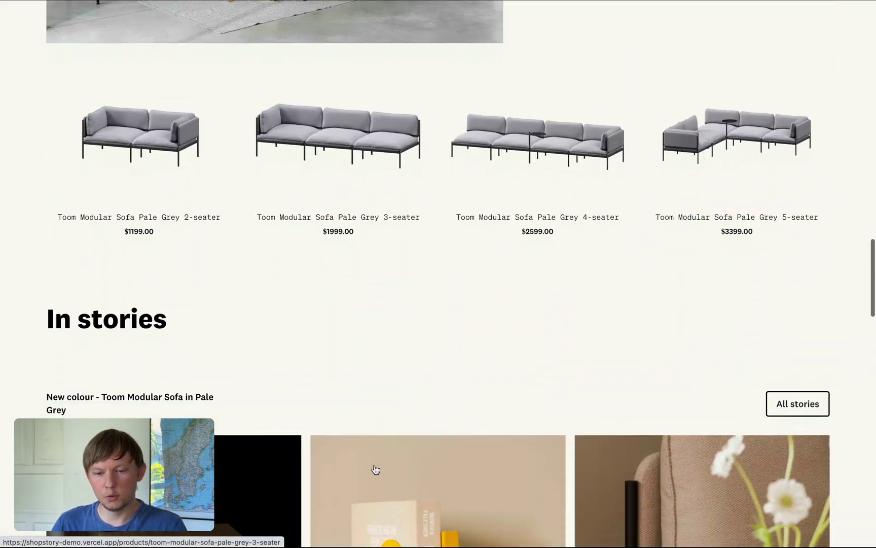
# Browse the live furniture store page, then switch to the Contentful content entries list.
pyautogui.scroll(20, 376, 468)
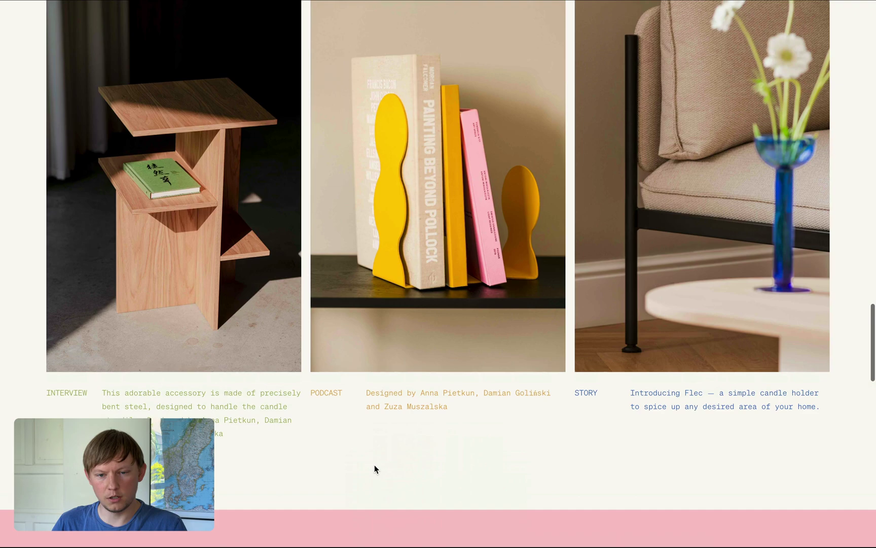
pyautogui.scroll(10, 375, 470)
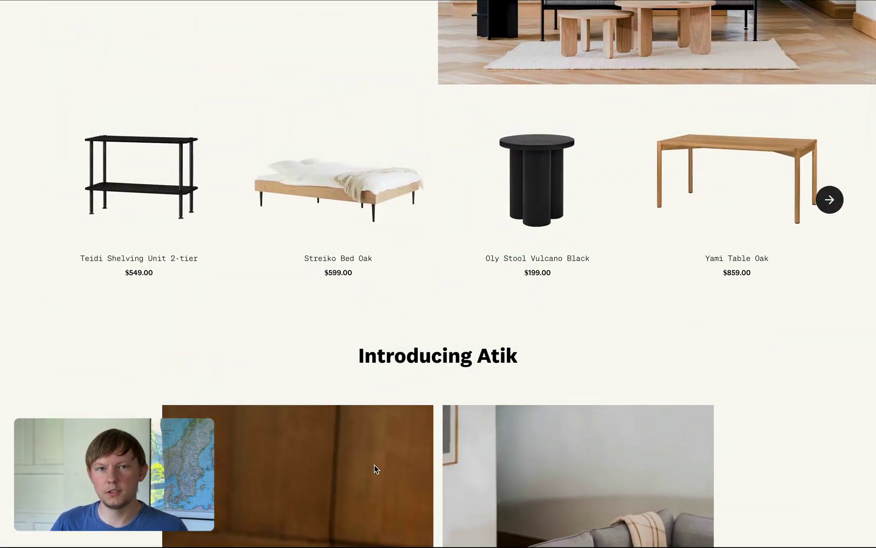
pyautogui.hotkey('ctrl', 'Tab')
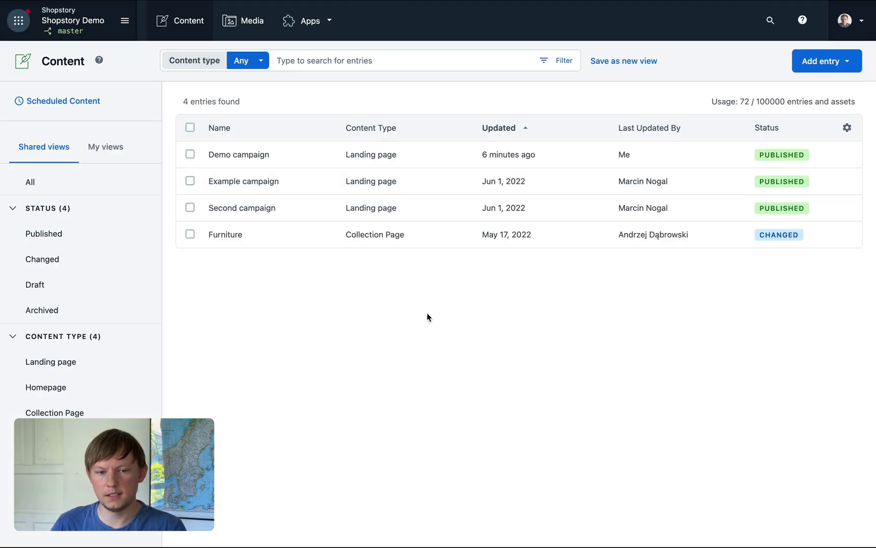
# Open the Demo campaign entry and launch its Shopstory visual editor.
pyautogui.click(244, 155)
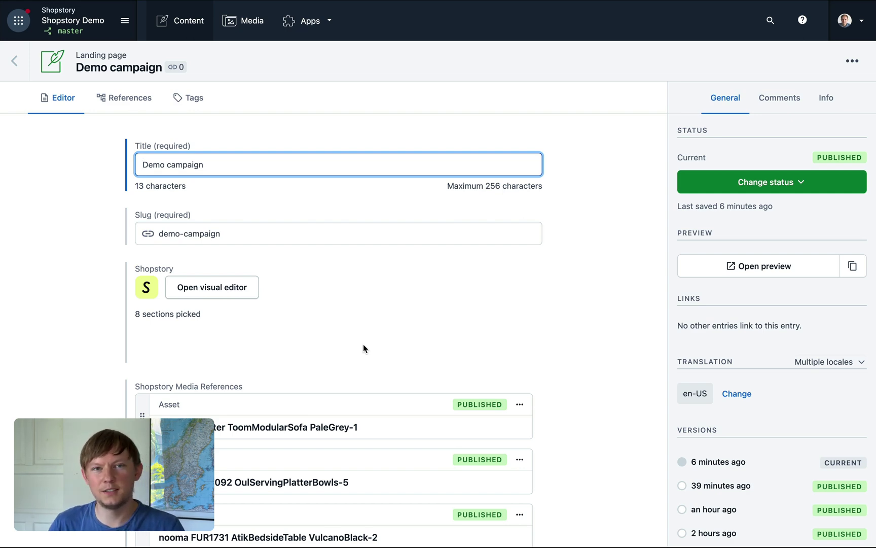
pyautogui.click(210, 293)
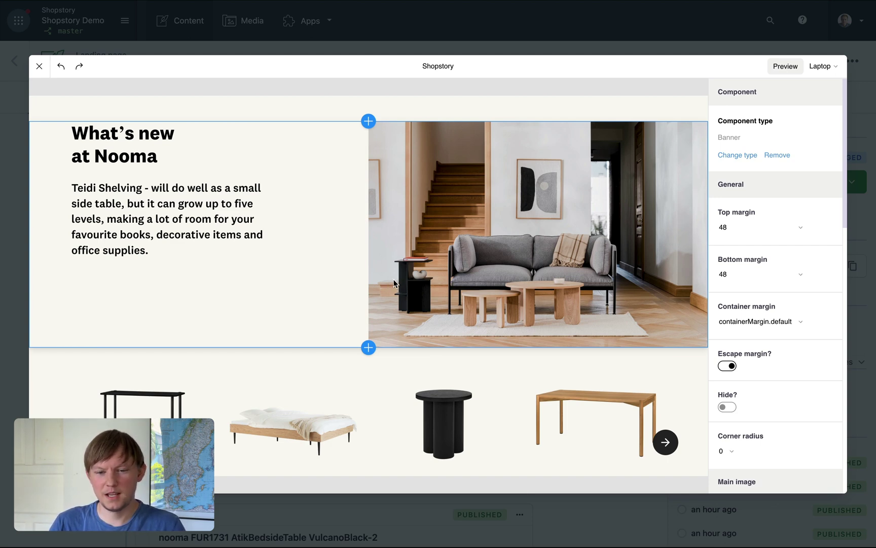
pyautogui.scroll(-10, 396, 279)
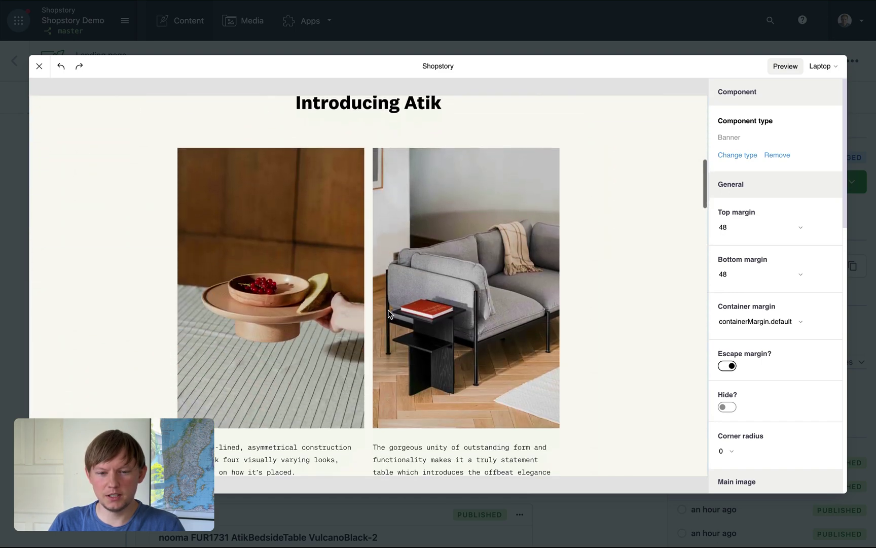
pyautogui.scroll(10, 388, 313)
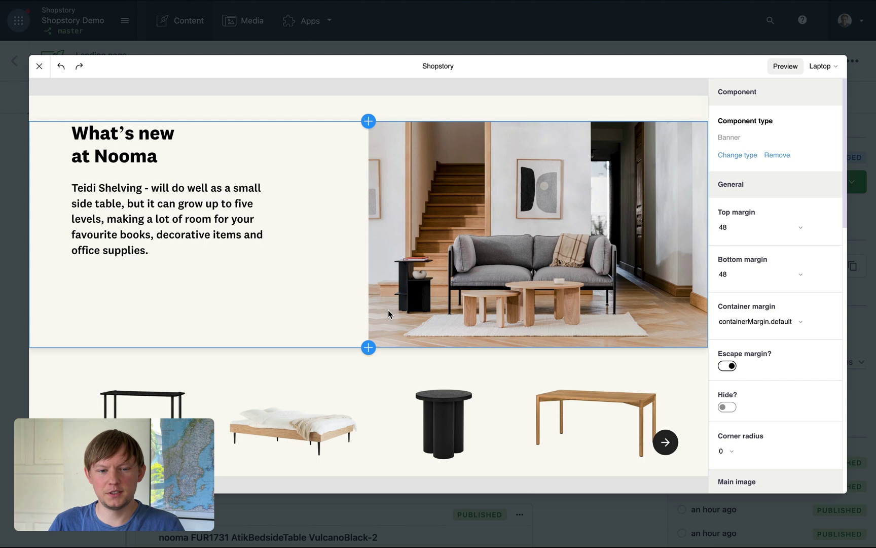
# Change the banner heading to 'What's new at Shopstory' in the Heading 1 style.
pyautogui.doubleClick(118, 155)
pyautogui.write('Shopstory')
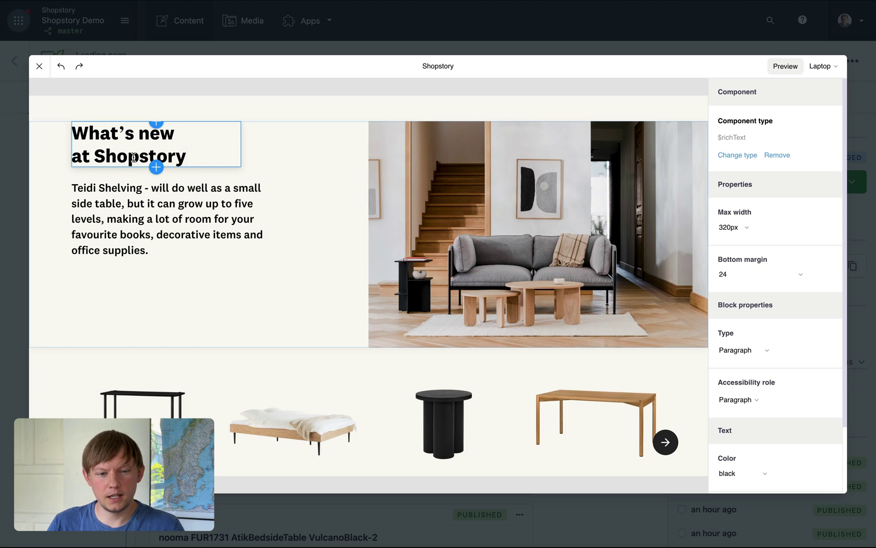
pyautogui.moveTo(196, 156); pyautogui.dragTo(68, 131)
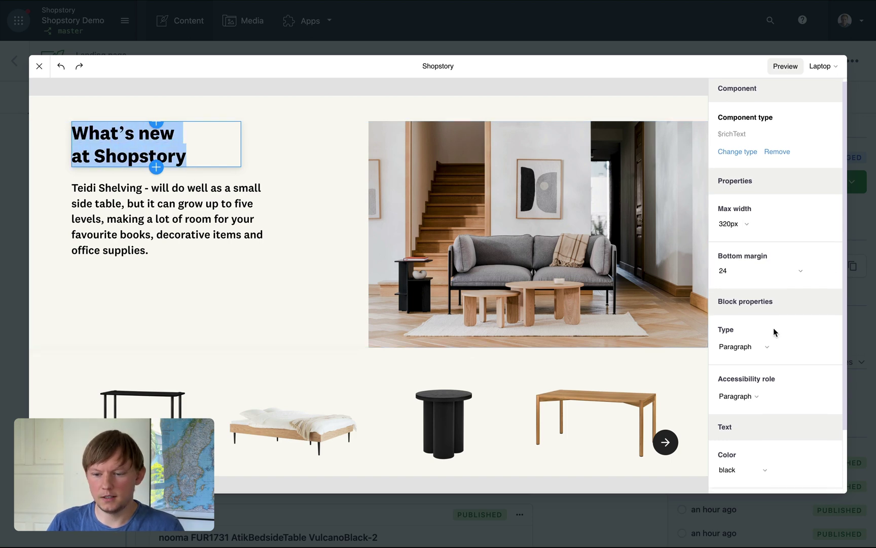
pyautogui.scroll(-2, 774, 333)
pyautogui.click(745, 443)
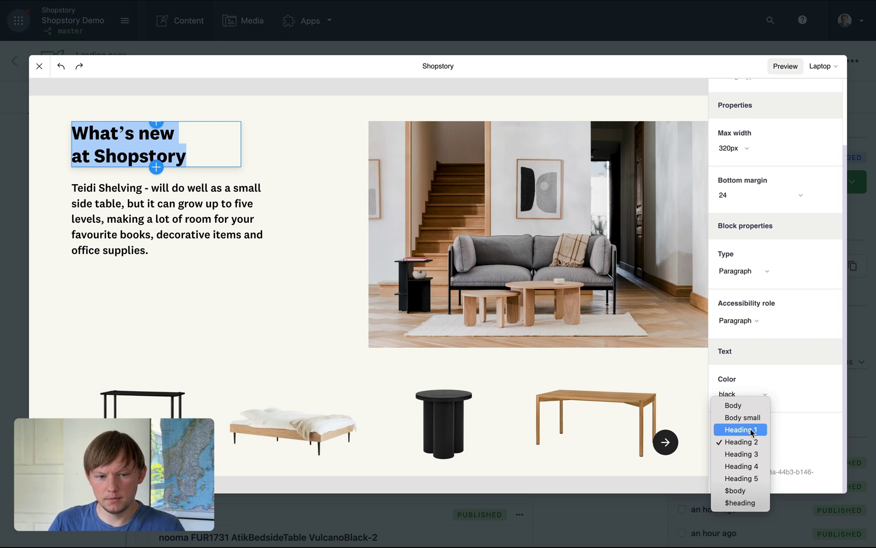
pyautogui.click(752, 430)
pyautogui.click(168, 248)
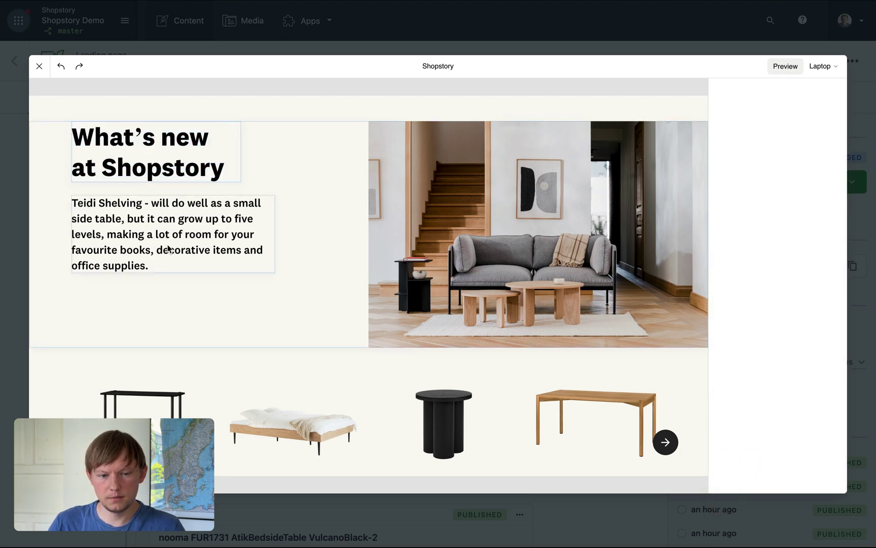
# Set the Teidi Shelving paragraph's font to Body small.
pyautogui.click(152, 266)
pyautogui.moveTo(152, 266); pyautogui.dragTo(57, 209)
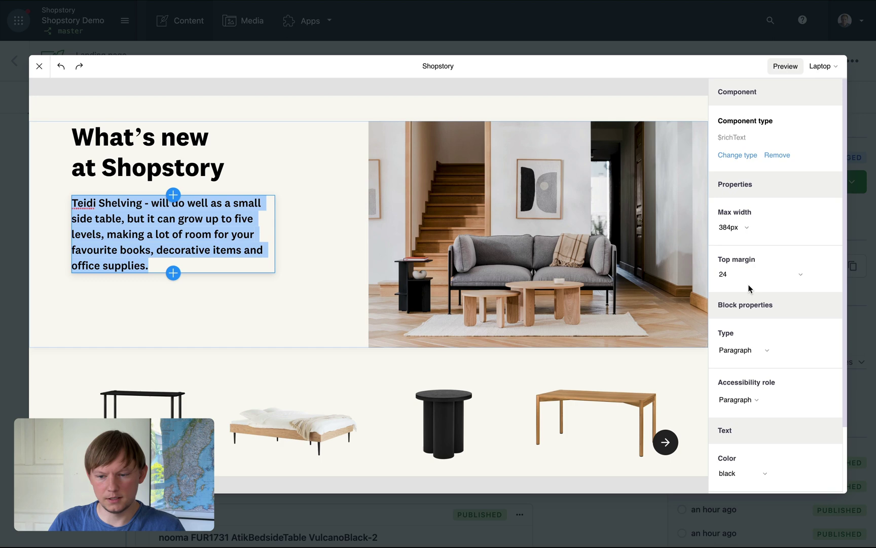
pyautogui.scroll(-3, 786, 364)
pyautogui.click(737, 443)
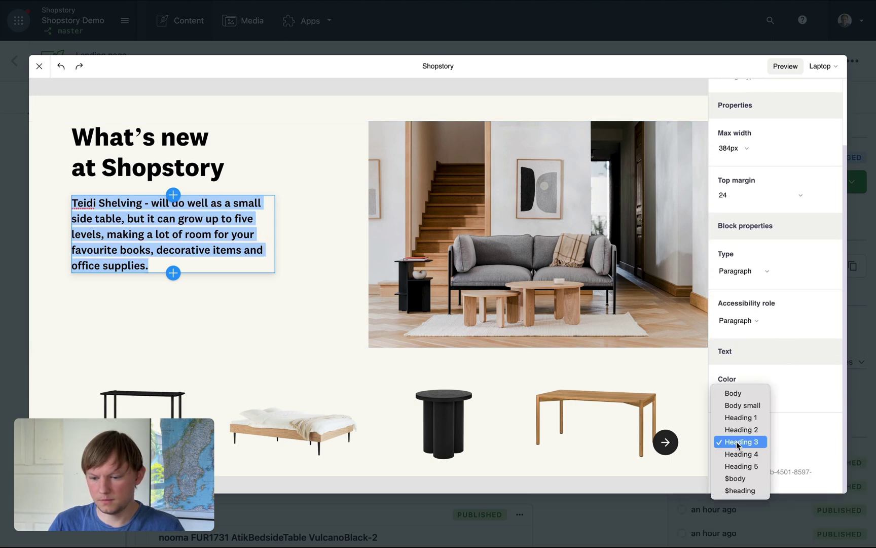
pyautogui.click(742, 405)
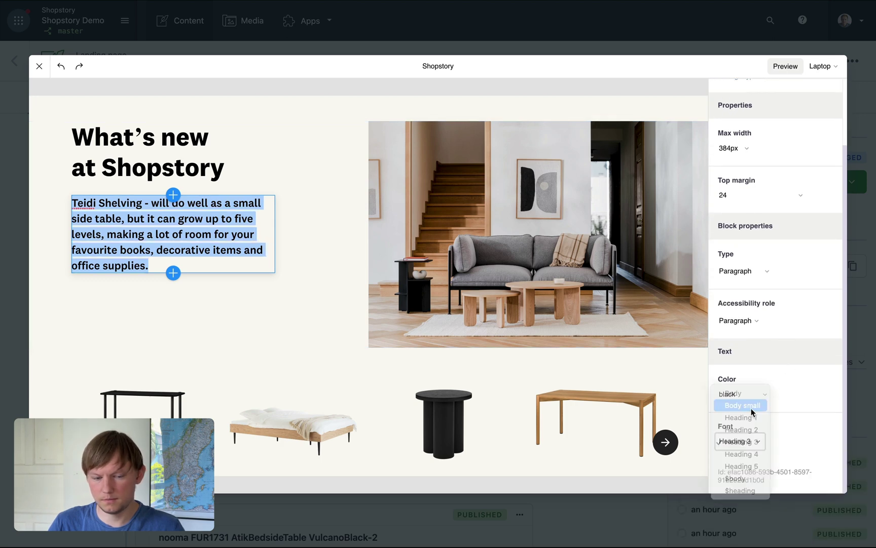
pyautogui.click(326, 312)
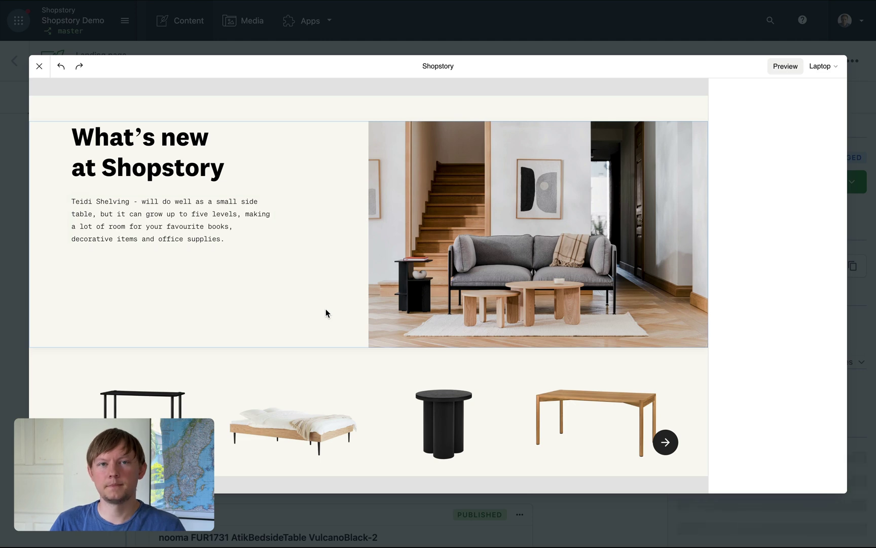
pyautogui.click(331, 311)
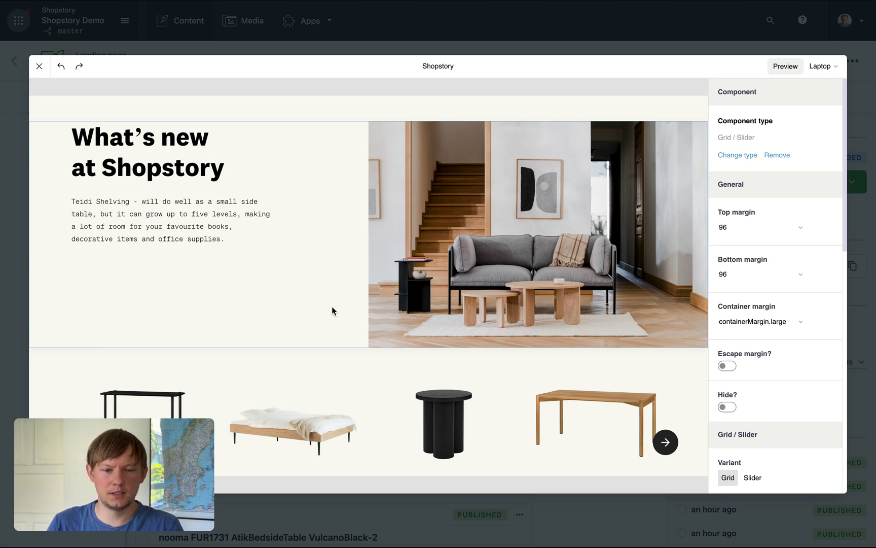
# Add a Button Group with two buttons under the paragraph, spaced with gap 16.
pyautogui.click(184, 233)
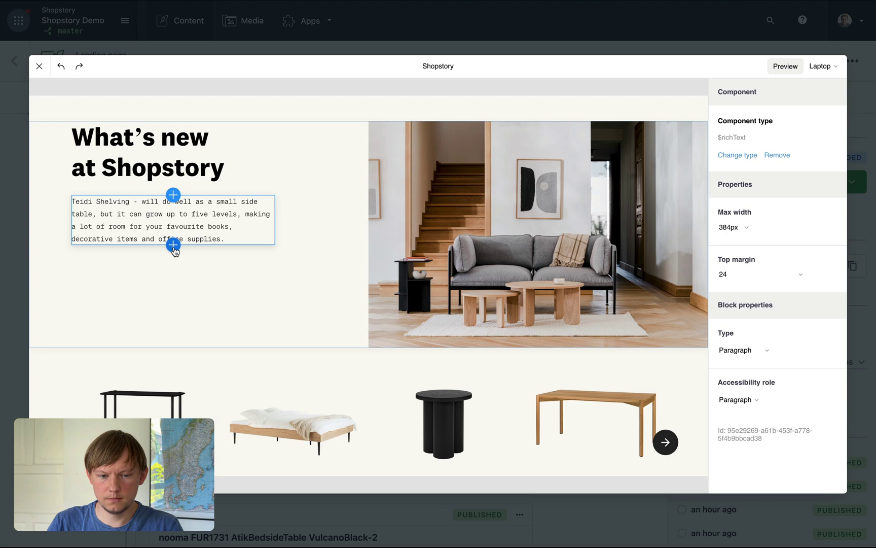
pyautogui.click(173, 245)
pyautogui.write('butt')
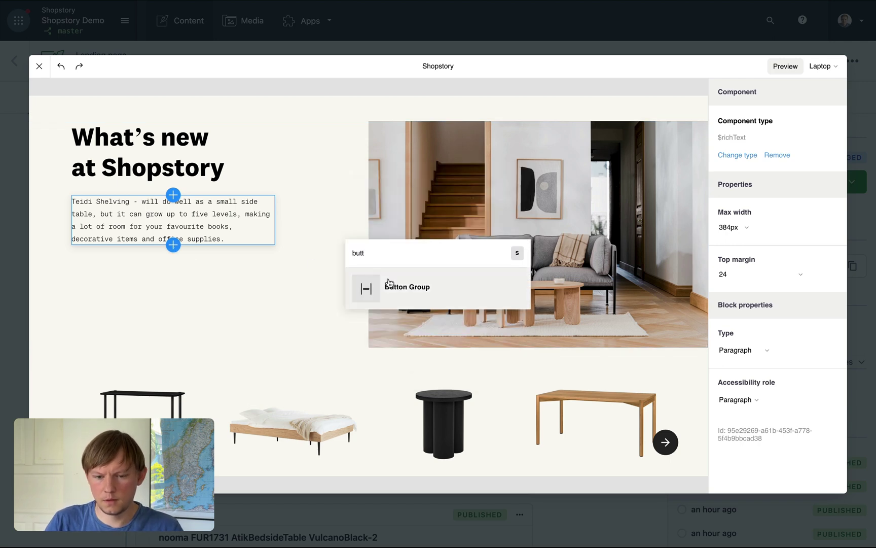
pyautogui.click(389, 283)
pyautogui.click(153, 274)
pyautogui.click(409, 313)
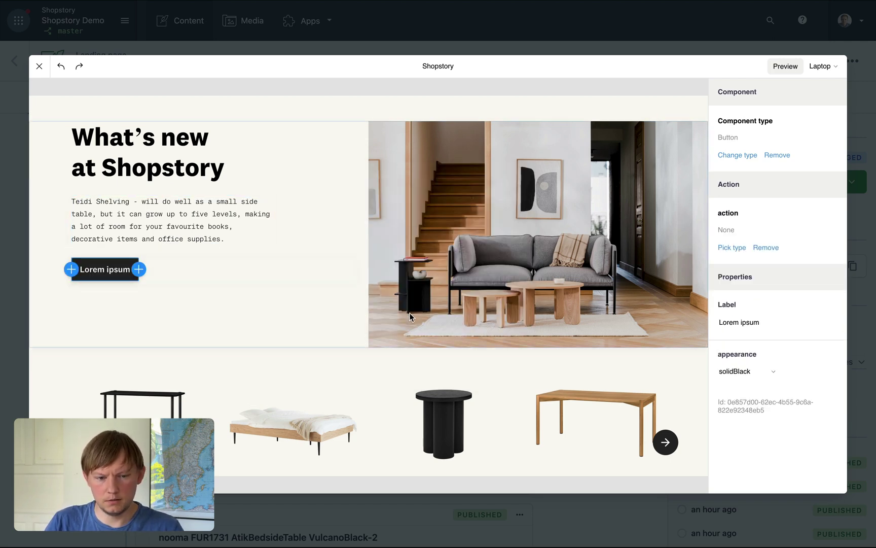
pyautogui.click(261, 268)
pyautogui.click(744, 367)
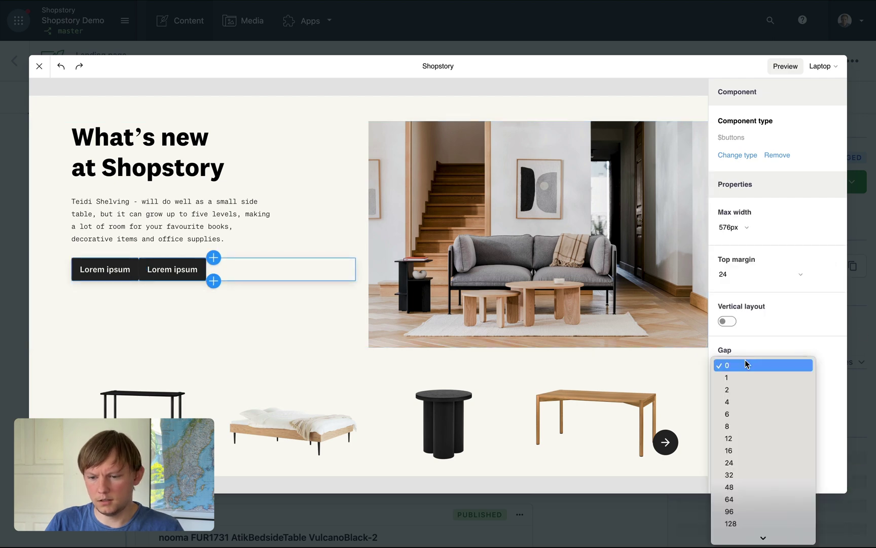
pyautogui.click(749, 449)
# Label the first button 'Furniture'.
pyautogui.click(97, 269)
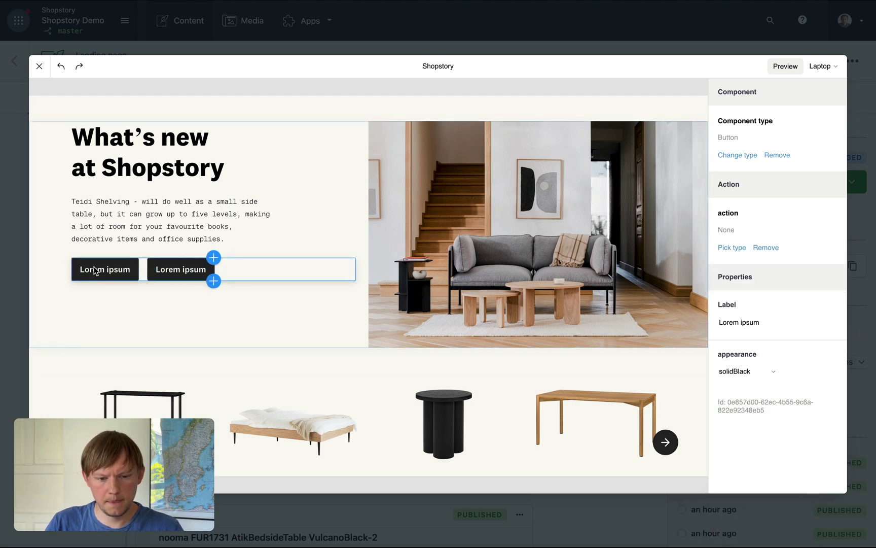
pyautogui.click(754, 325)
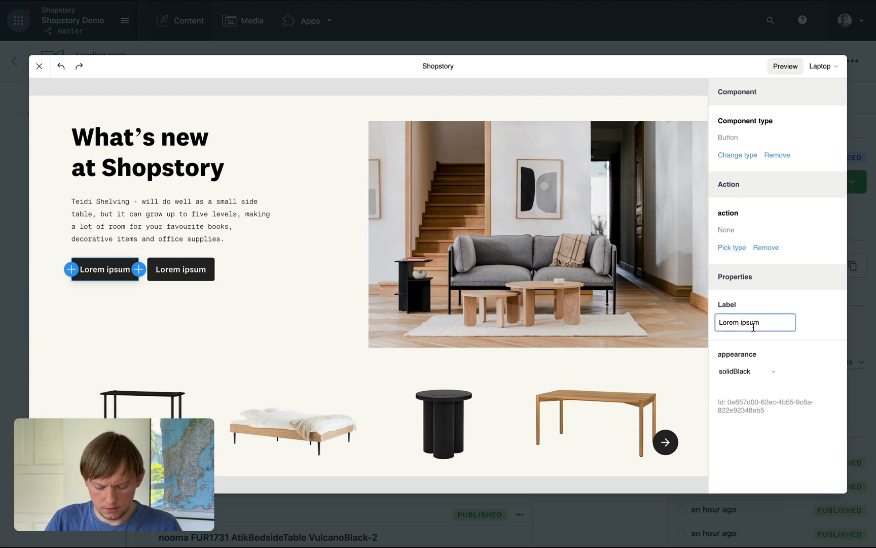
pyautogui.hotkey('ctrl', 'a')
pyautogui.write('Furniture')
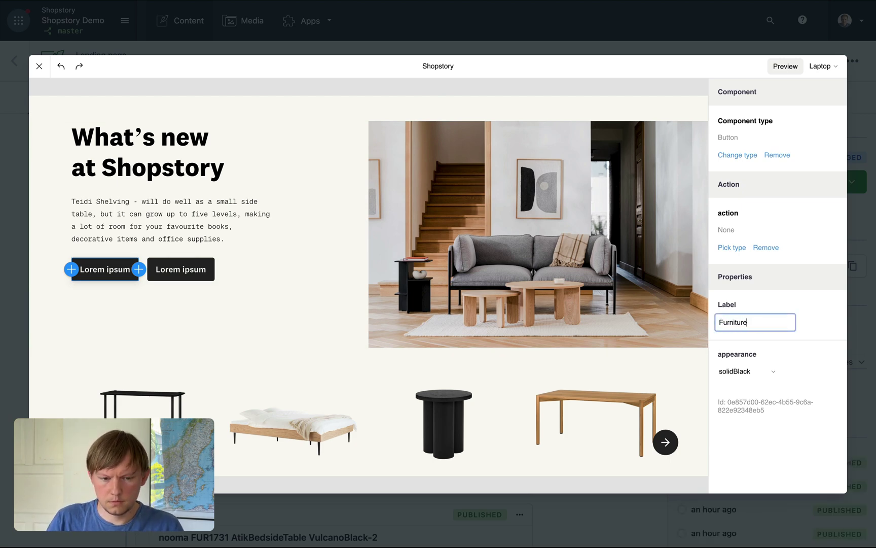
# Label the second button 'Accessories' and give it the outlineBlack appearance.
pyautogui.click(173, 272)
pyautogui.click(754, 323)
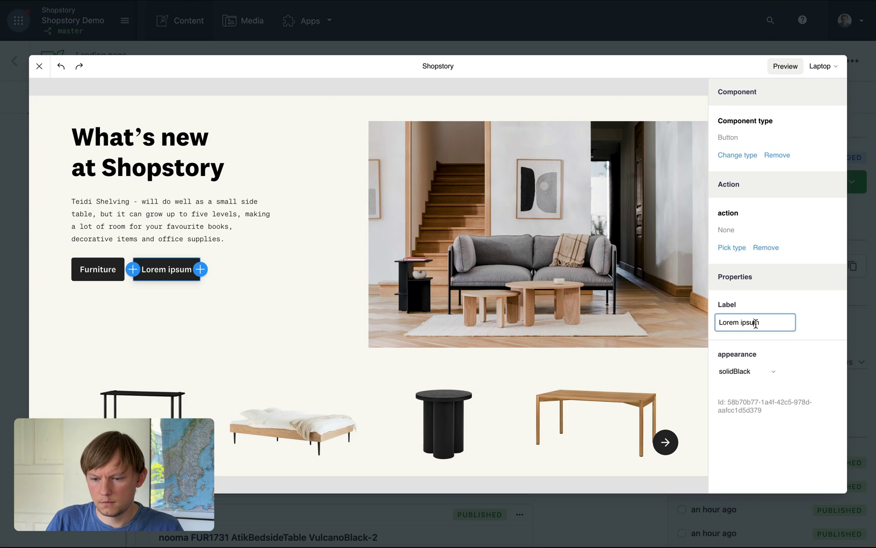
pyautogui.hotkey('ctrl', 'a')
pyautogui.write('Accessories')
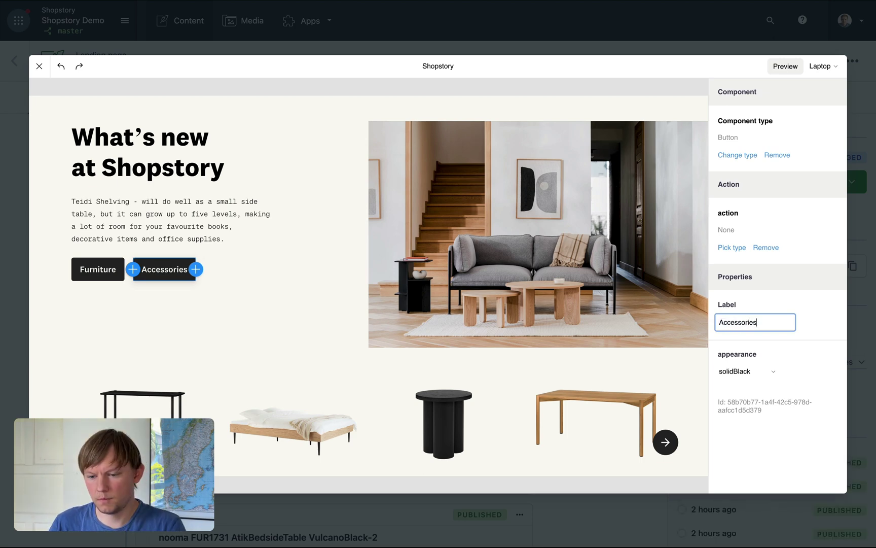
pyautogui.click(763, 372)
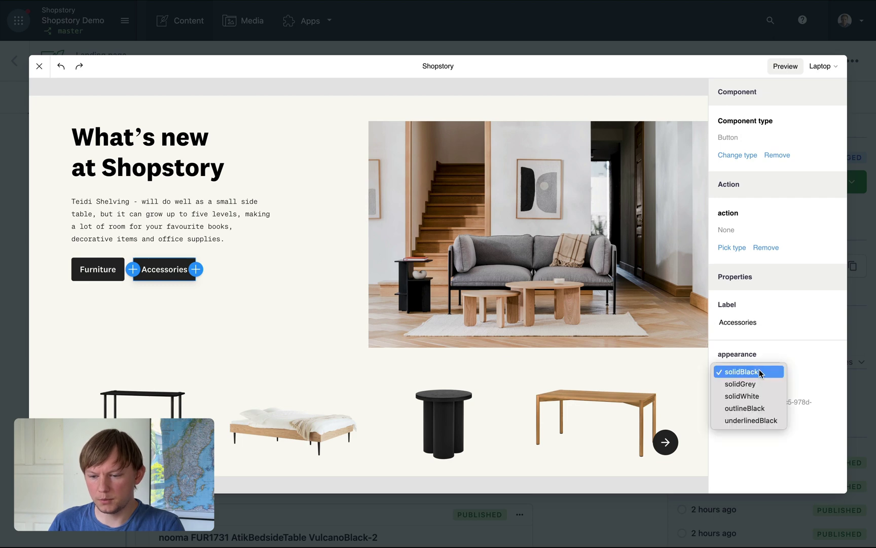
pyautogui.click(759, 409)
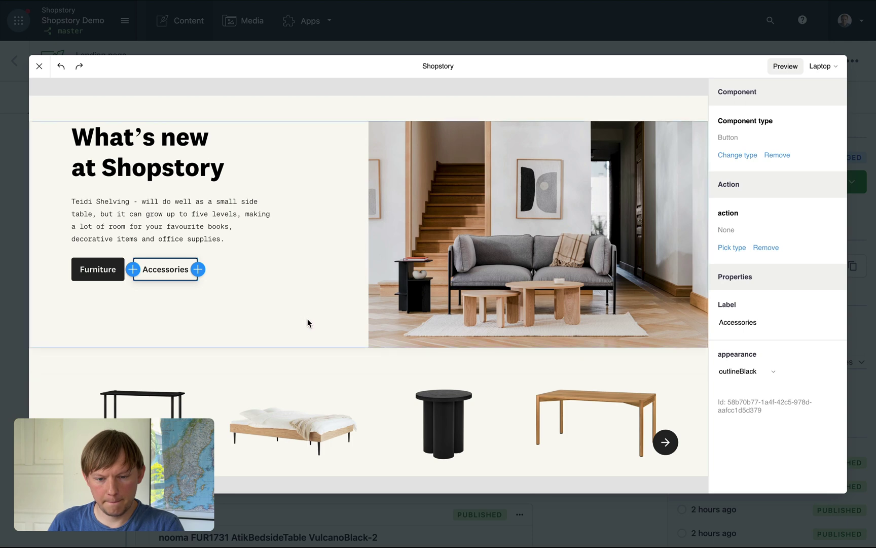
pyautogui.click(340, 320)
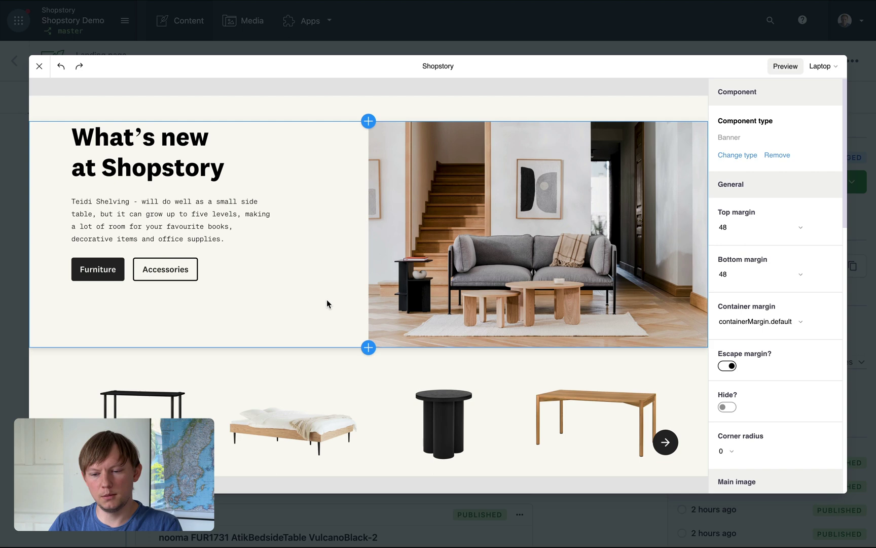
# Replace the banner's main image with the grey two-seater sofa photo.
pyautogui.scroll(-3, 799, 338)
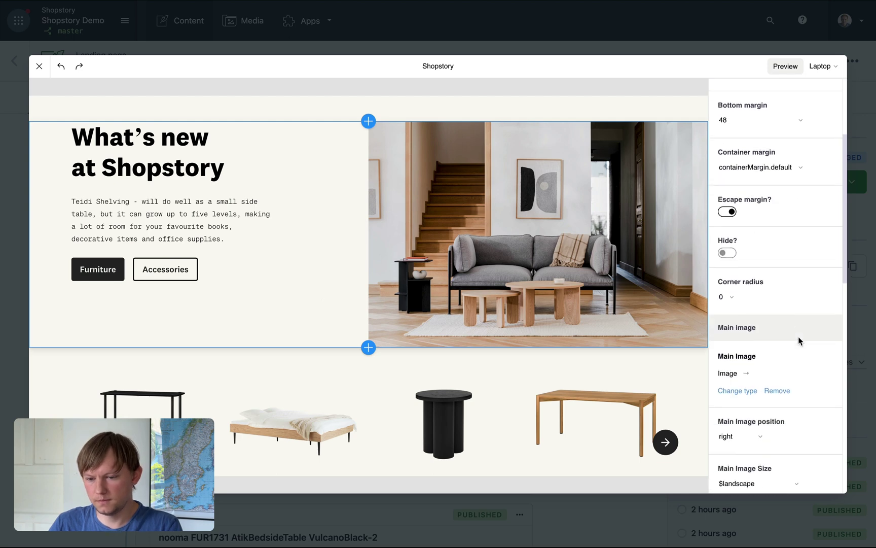
pyautogui.click(738, 373)
pyautogui.click(731, 310)
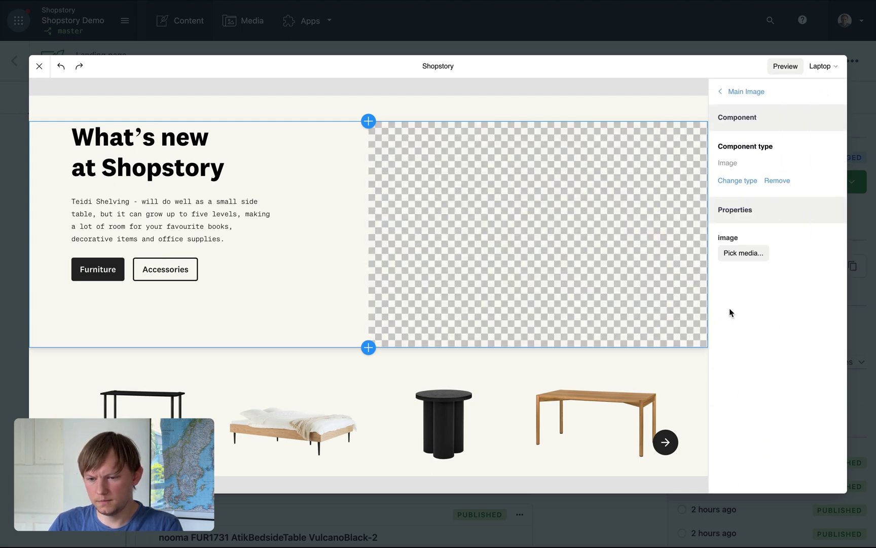
pyautogui.click(754, 260)
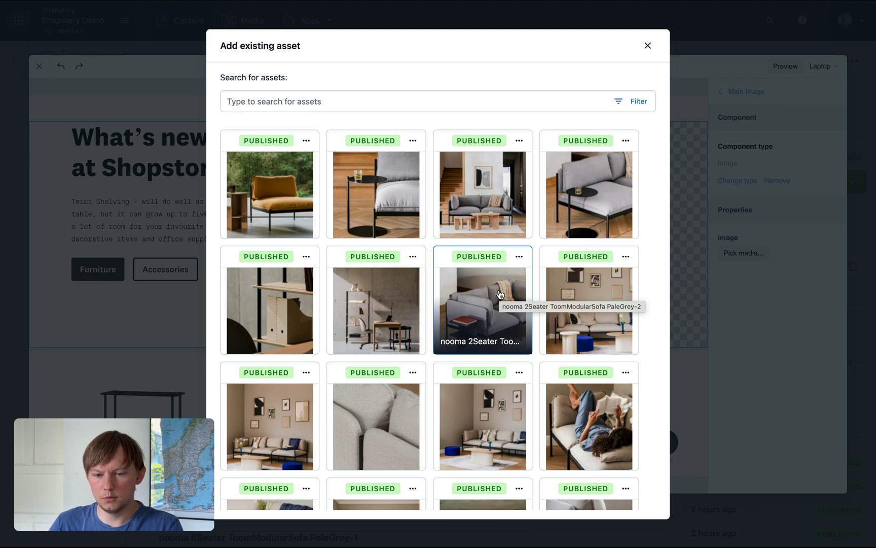
pyautogui.click(500, 294)
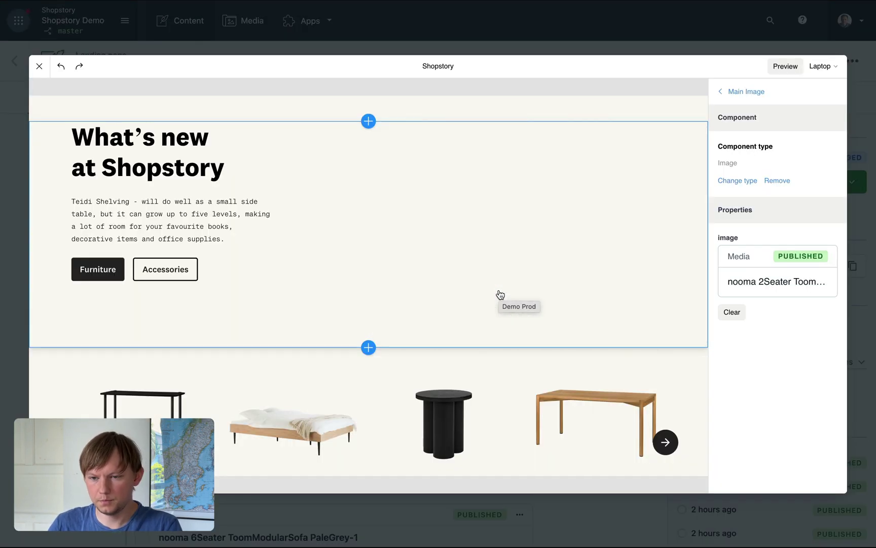
pyautogui.click(738, 90)
# Position the image on the left and centre the text block's alignment, horizontally and vertically.
pyautogui.scroll(-2, 800, 347)
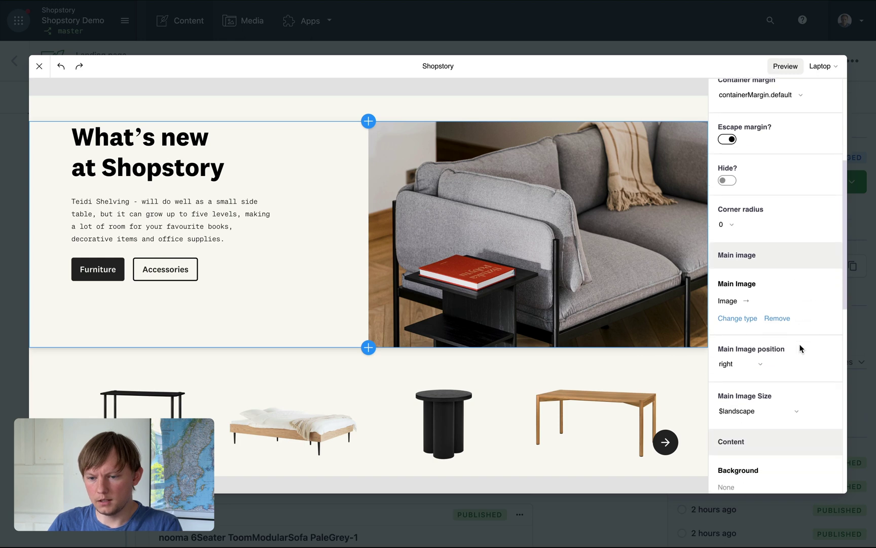
pyautogui.click(743, 348)
pyautogui.click(745, 338)
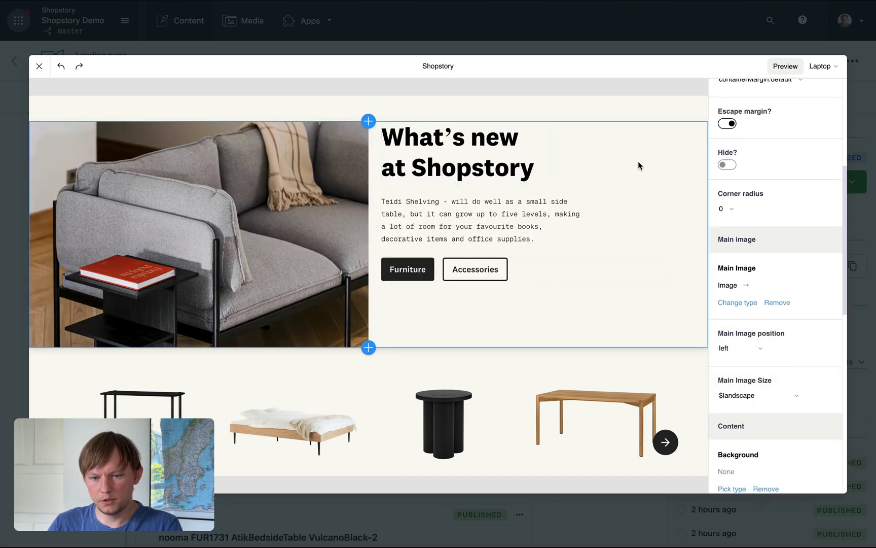
pyautogui.scroll(-5, 778, 329)
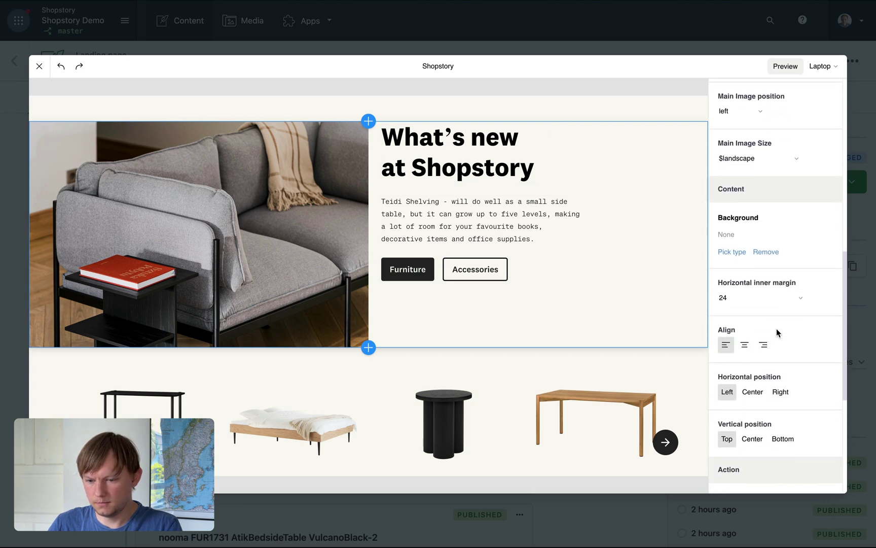
pyautogui.click(745, 323)
pyautogui.click(751, 370)
pyautogui.click(754, 419)
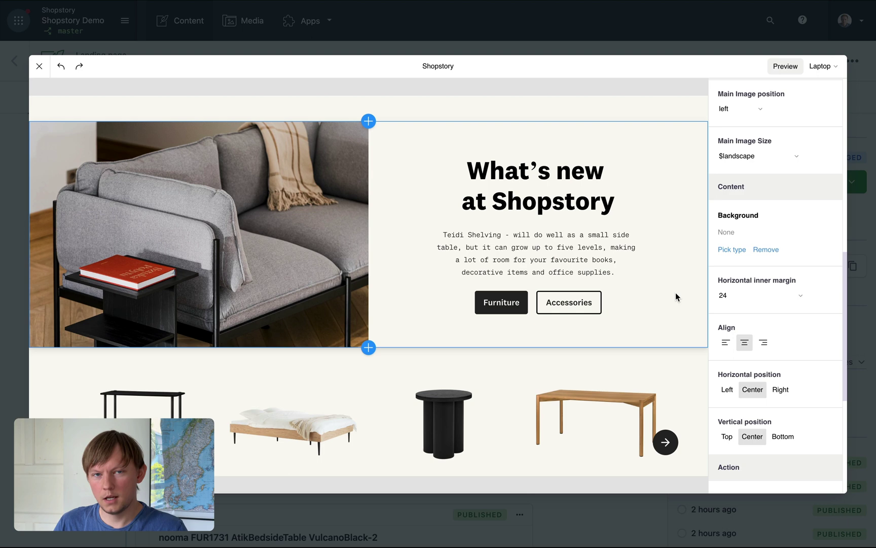
pyautogui.click(832, 66)
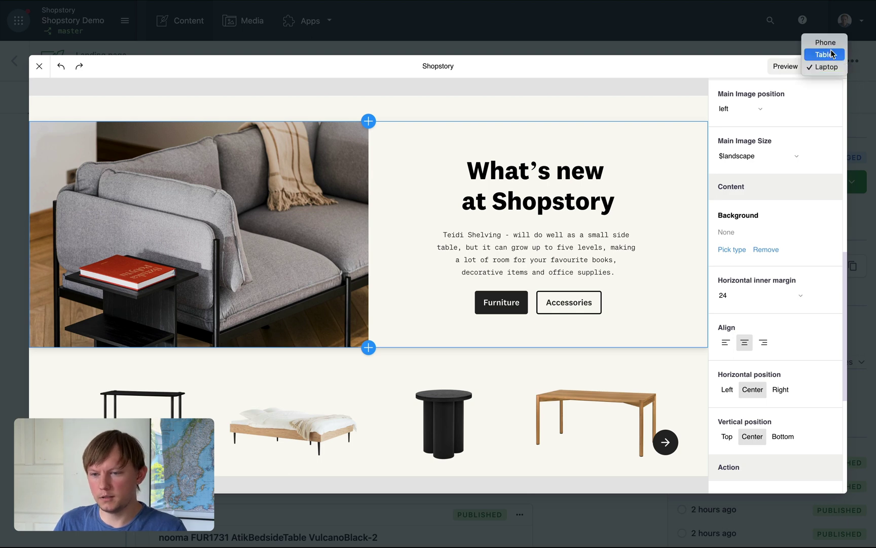
# Set the banner image size to $square for Phone only, then return to Laptop view.
pyautogui.click(825, 42)
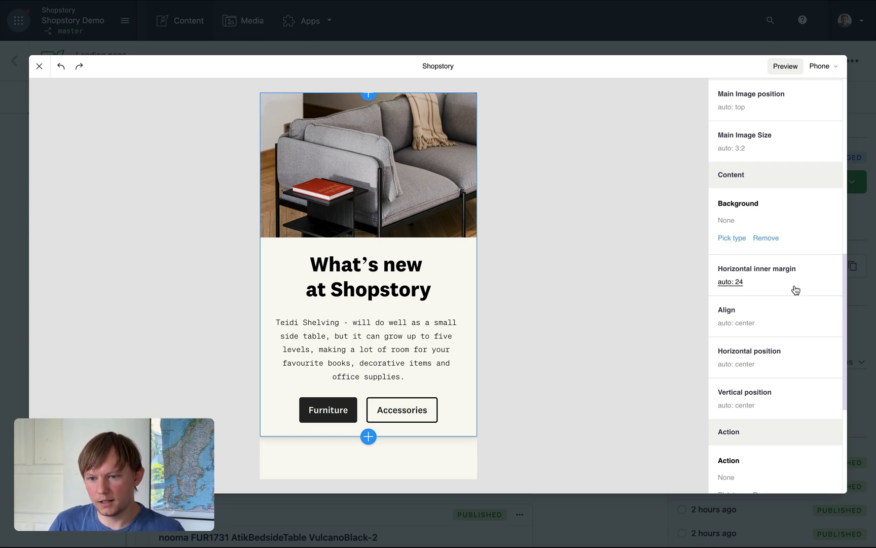
pyautogui.scroll(2, 792, 289)
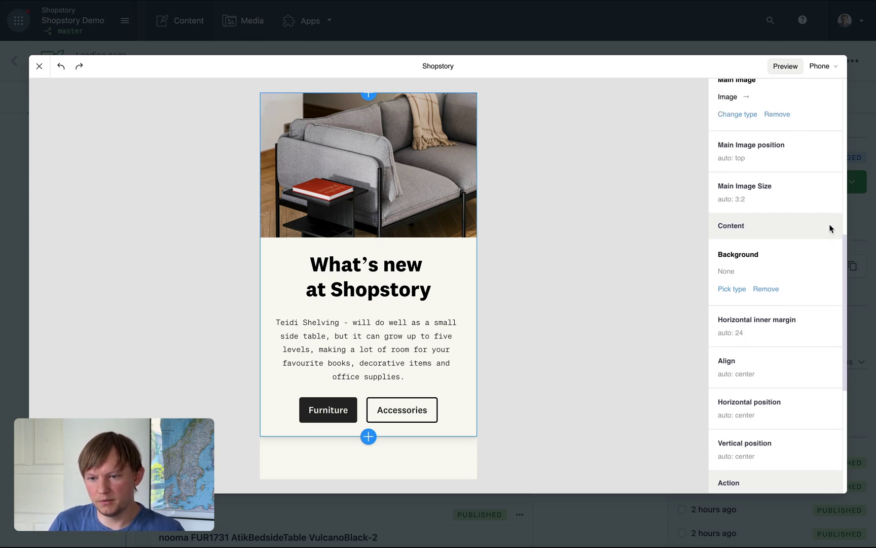
pyautogui.click(735, 202)
pyautogui.click(752, 204)
pyautogui.click(754, 229)
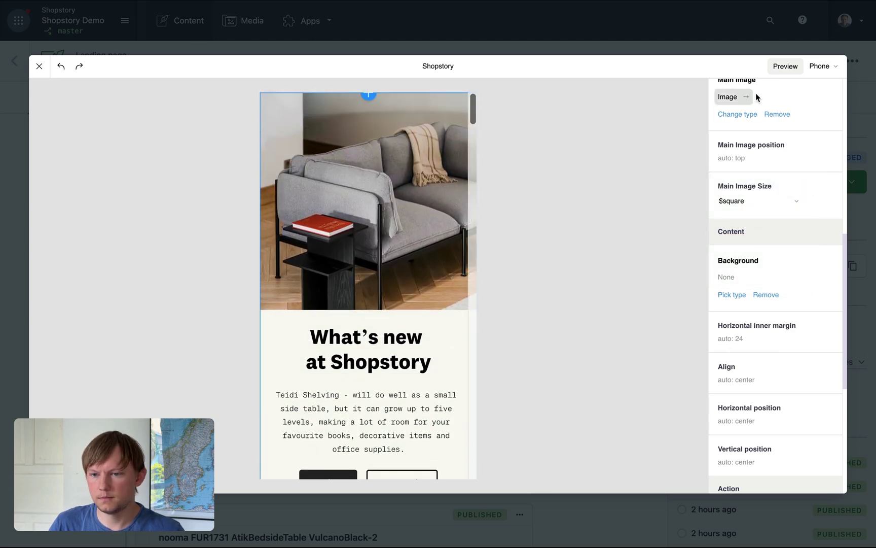
pyautogui.click(832, 67)
pyautogui.click(826, 90)
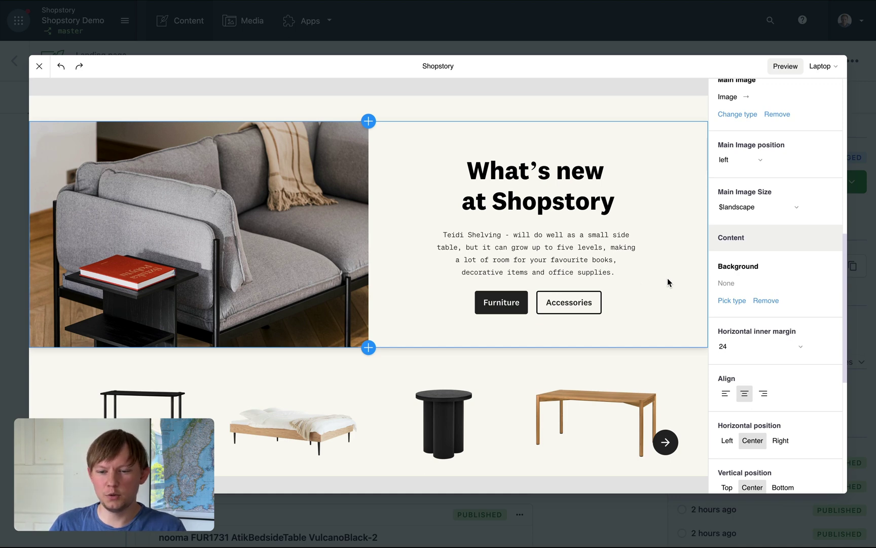
pyautogui.scroll(-3, 667, 278)
# Swap the Oly Stool Vulcano Black carousel card for Teidi Shelving Unit 4-tier.
pyautogui.click(465, 359)
pyautogui.click(440, 347)
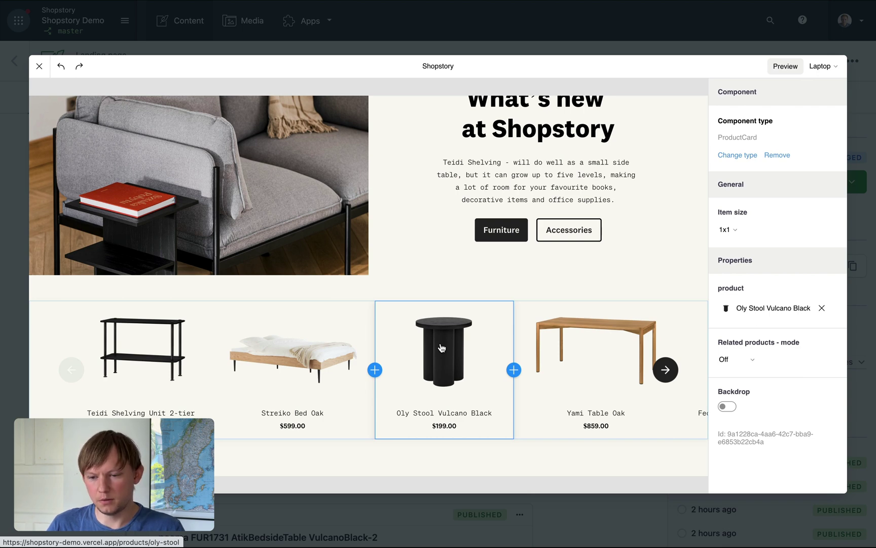
pyautogui.click(766, 311)
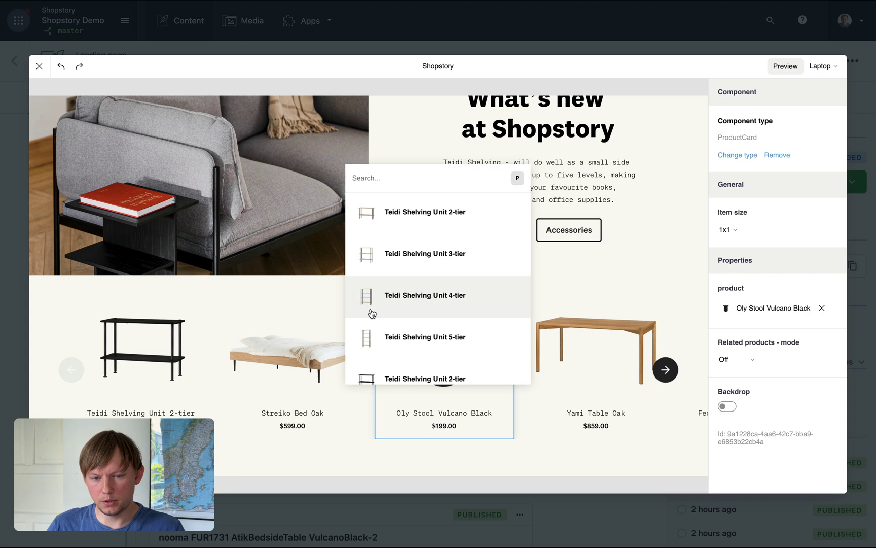
pyautogui.scroll(-2, 385, 325)
pyautogui.click(417, 217)
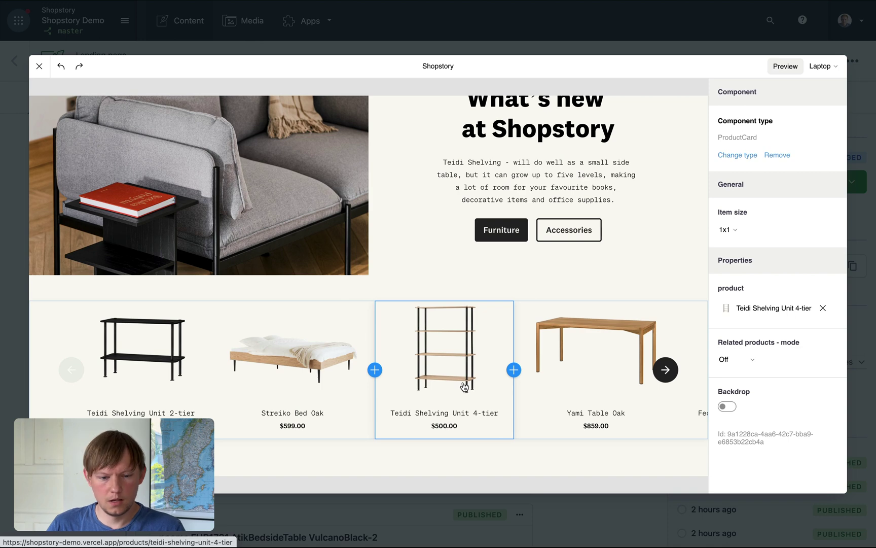
# On the four product cards, turn Related products mode On and enable Backdrop.
pyautogui.click(162, 363)
pyautogui.keyDown('shift'); pyautogui.click(286, 369); pyautogui.keyUp('shift')
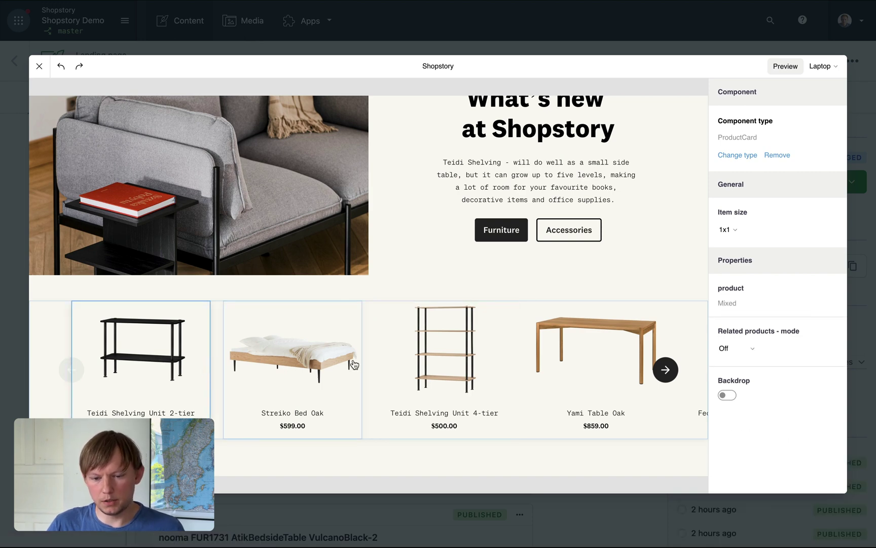
pyautogui.keyDown('shift'); pyautogui.click(441, 358); pyautogui.keyUp('shift')
pyautogui.keyDown('shift'); pyautogui.click(622, 356); pyautogui.keyUp('shift')
pyautogui.hscroll(2, 563, 408)
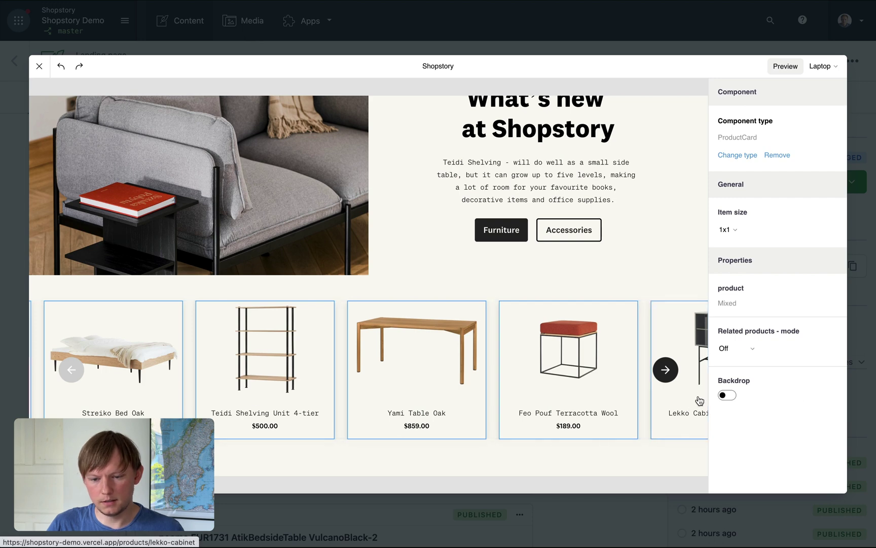
pyautogui.click(730, 352)
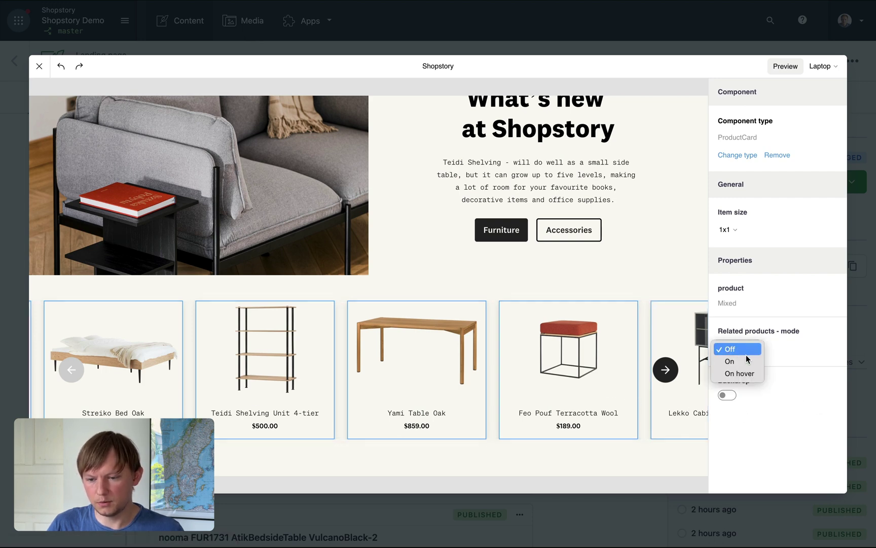
pyautogui.click(730, 360)
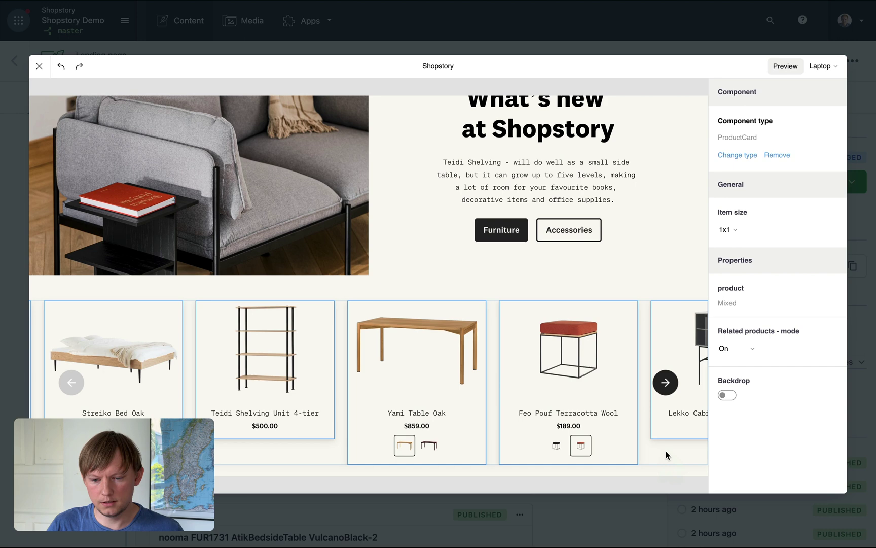
pyautogui.click(728, 396)
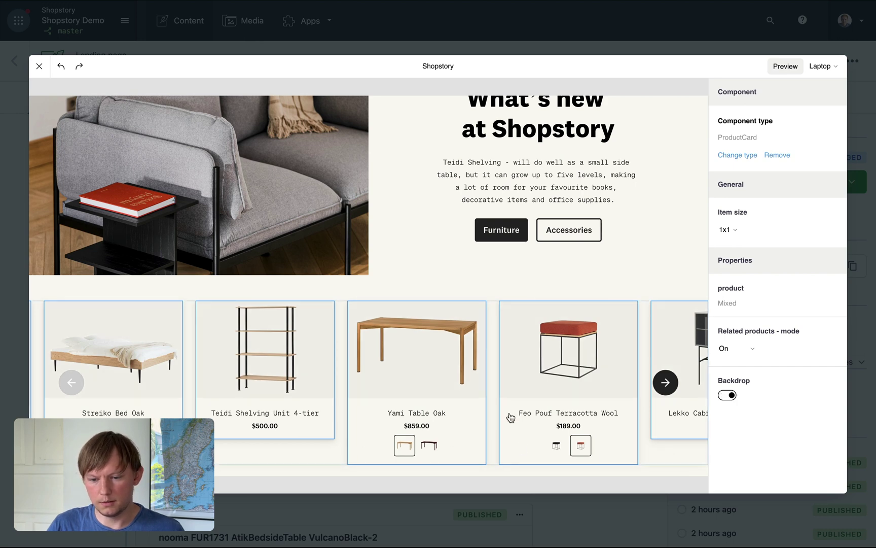
pyautogui.scroll(-2, 401, 421)
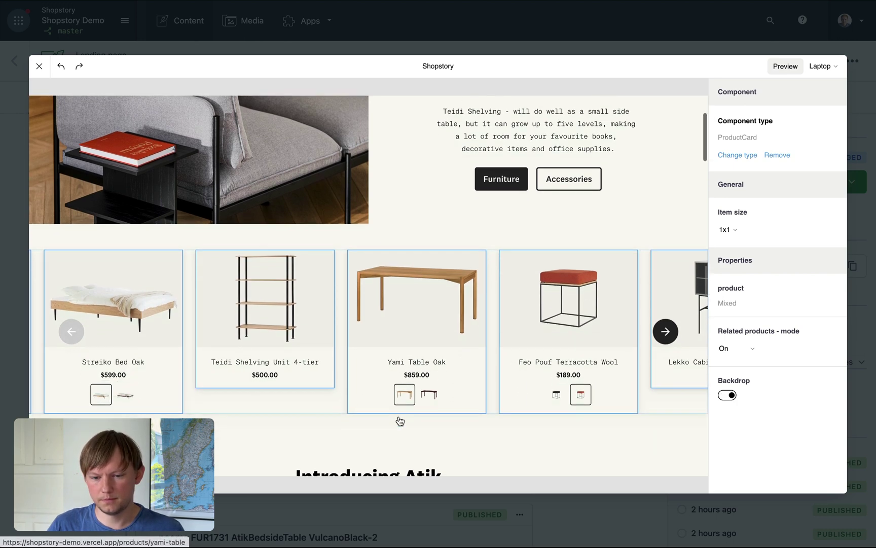
pyautogui.click(399, 419)
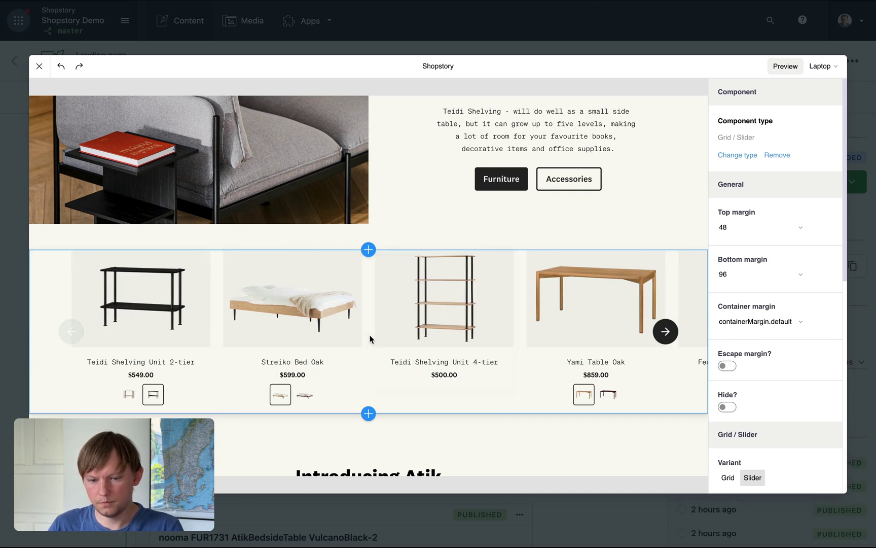
# Show three products at a time with a gap of 8 between them.
pyautogui.scroll(1, 368, 337)
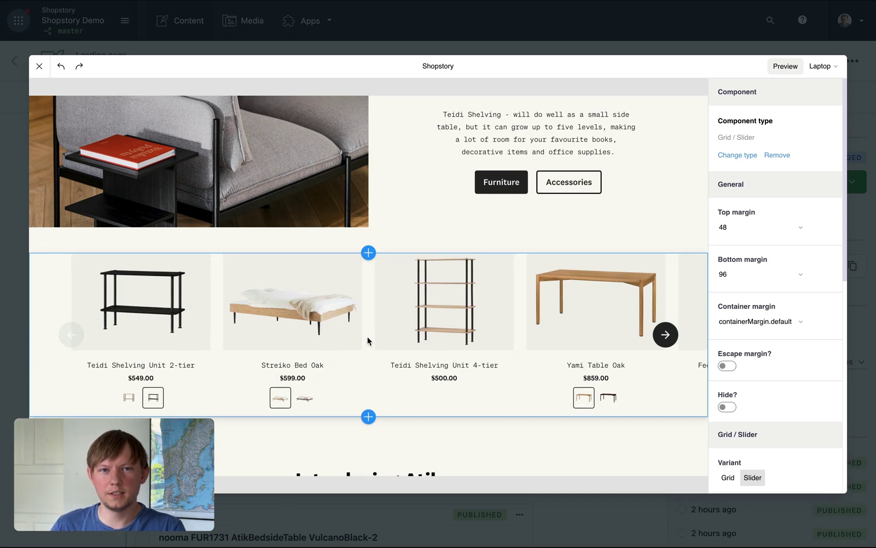
pyautogui.scroll(-5, 786, 405)
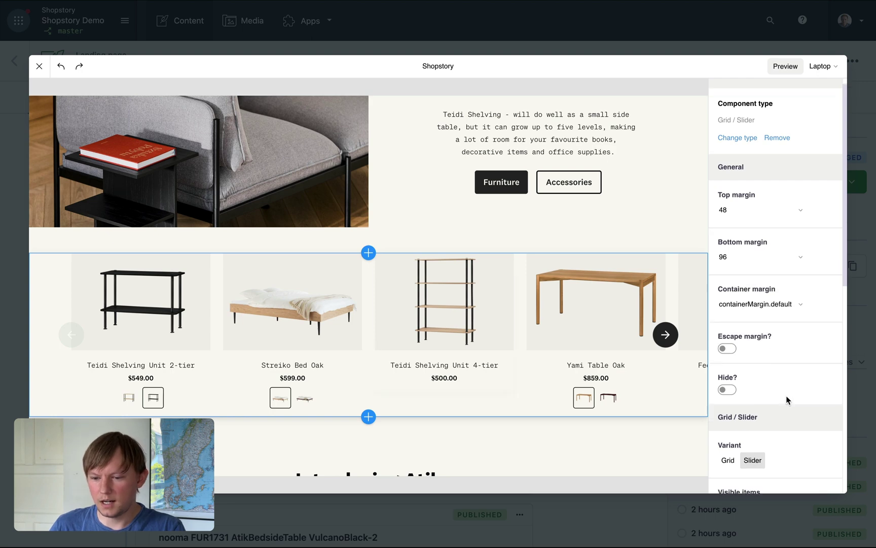
pyautogui.scroll(-2, 775, 406)
pyautogui.click(730, 346)
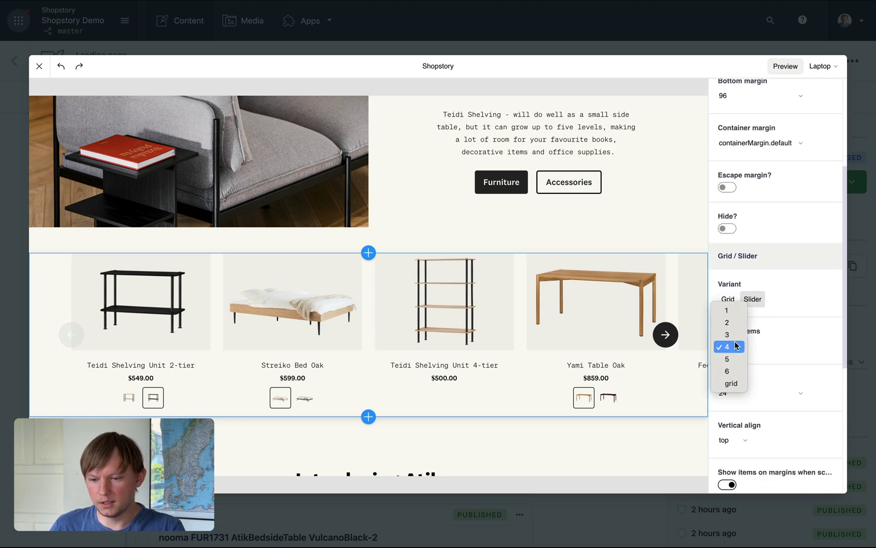
pyautogui.click(738, 337)
pyautogui.scroll(-2, 781, 355)
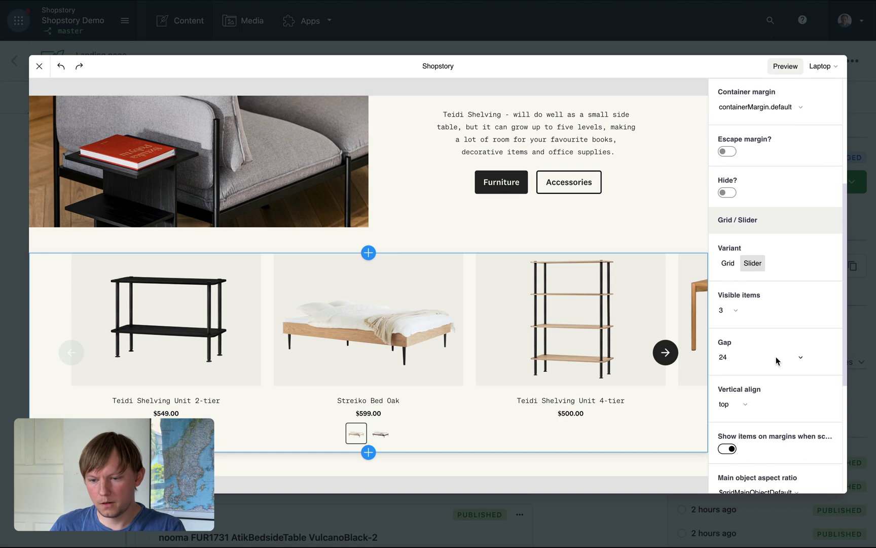
pyautogui.click(750, 357)
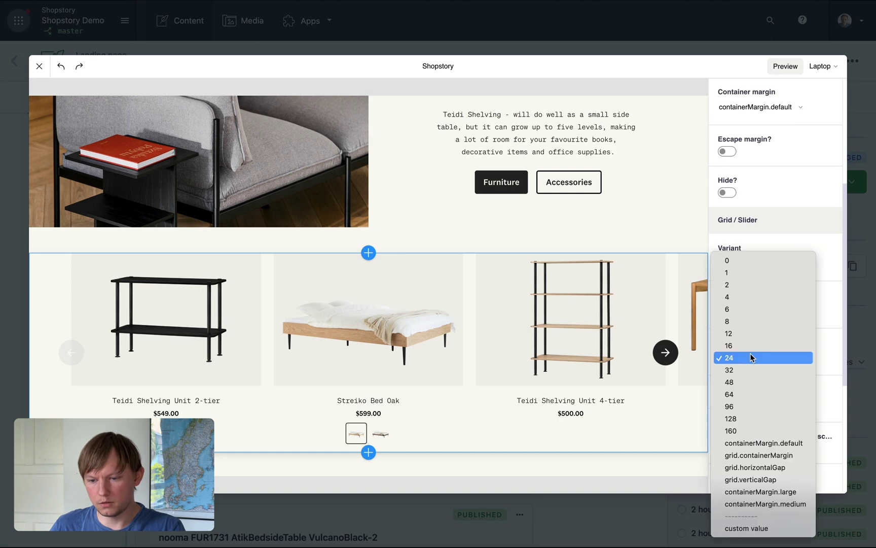
pyautogui.click(751, 321)
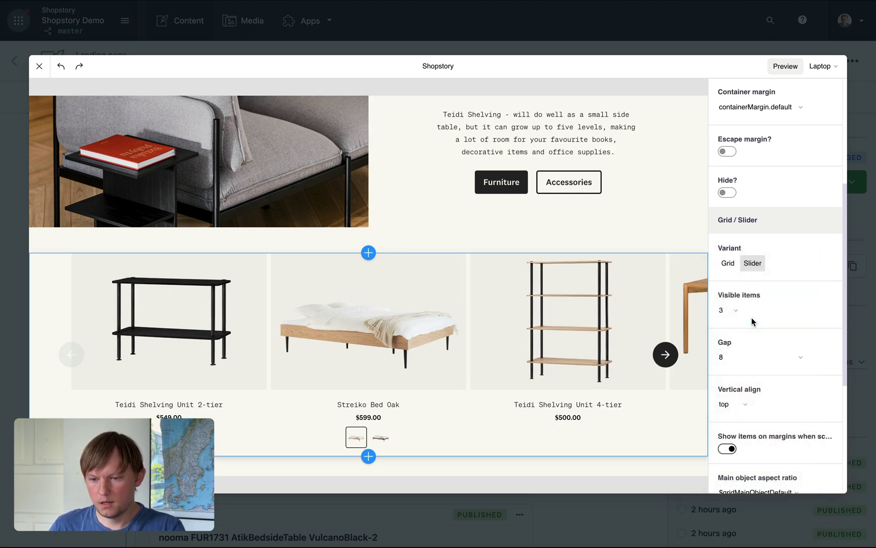
# Switch the product section to a grid layout with escape margin enabled.
pyautogui.click(728, 263)
pyautogui.scroll(-3, 482, 375)
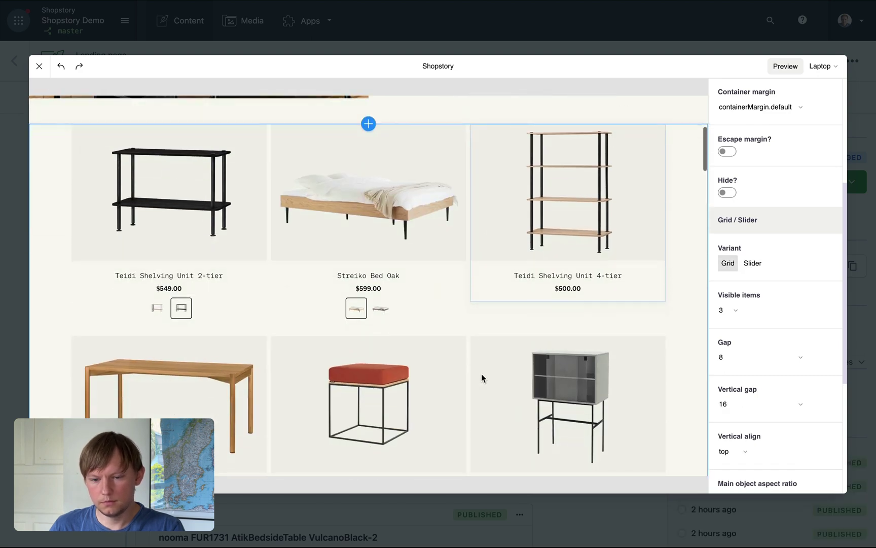
pyautogui.scroll(1, 792, 345)
pyautogui.click(727, 193)
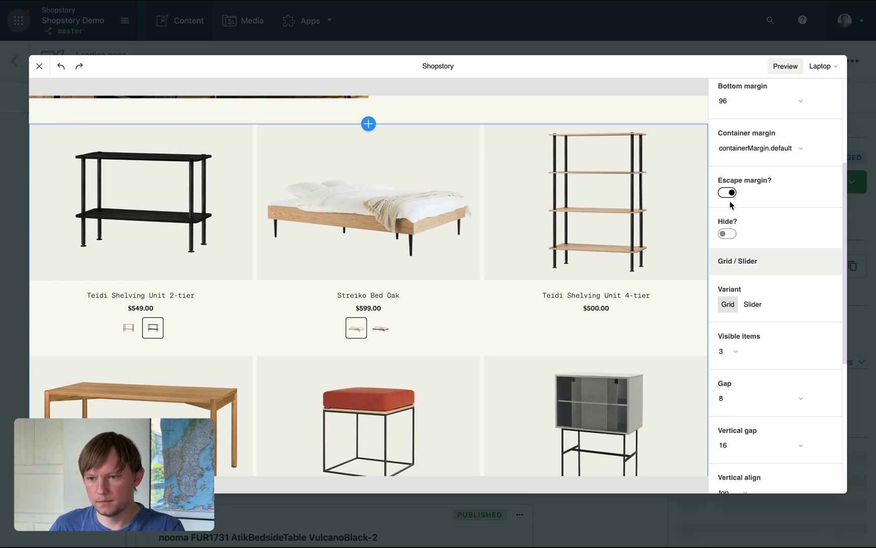
# Preview the page at phone size and set the product grid's Visible items to 2.
pyautogui.click(819, 66)
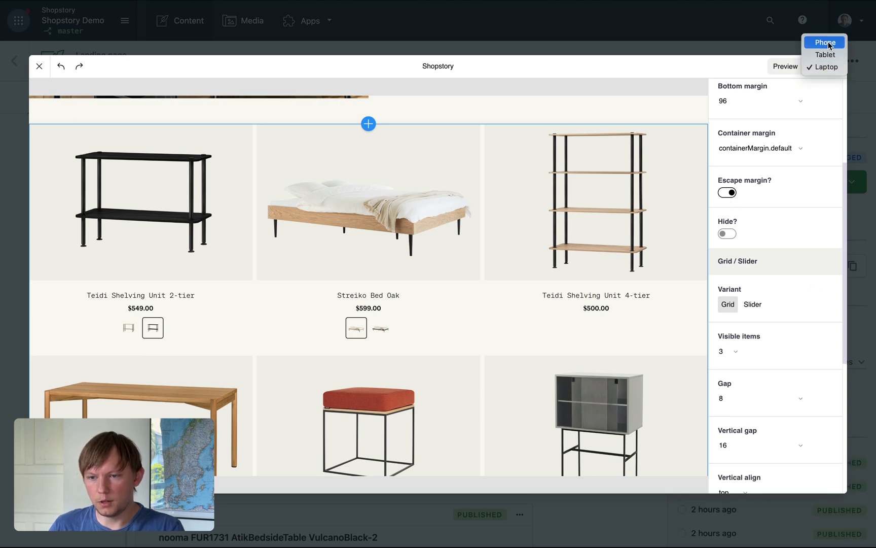
pyautogui.click(825, 42)
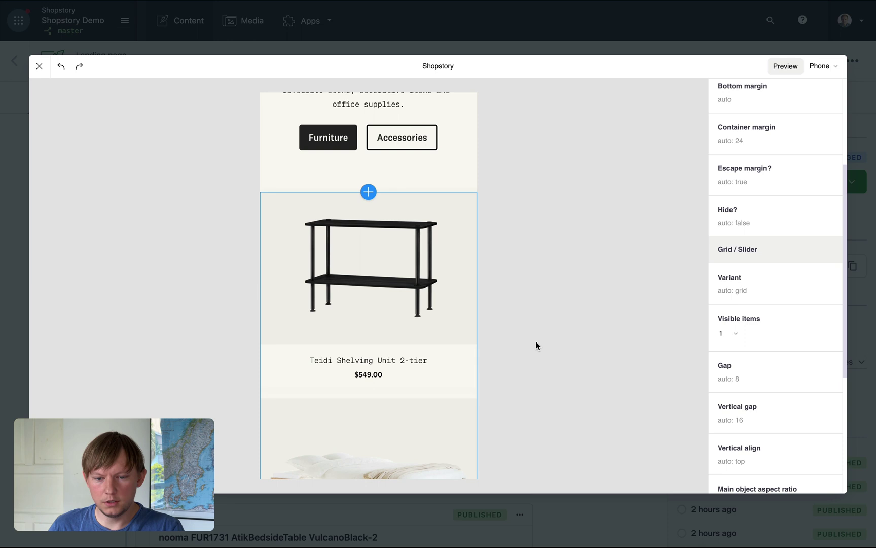
pyautogui.scroll(-8, 335, 335)
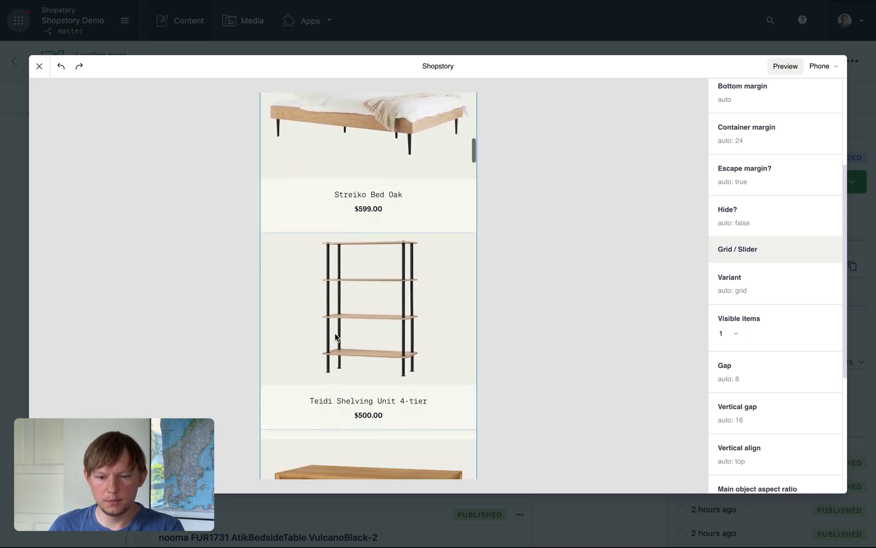
pyautogui.scroll(-3, 335, 332)
pyautogui.scroll(10, 334, 333)
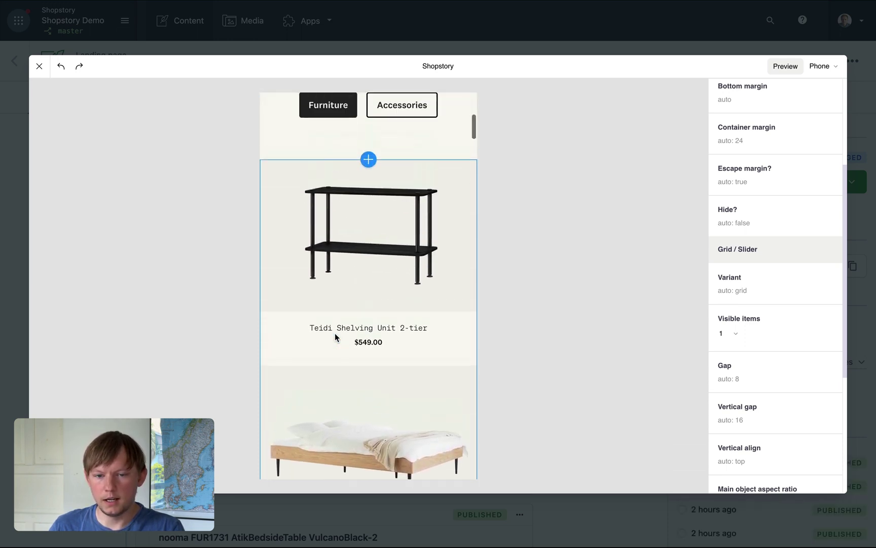
pyautogui.scroll(3, 335, 333)
pyautogui.scroll(-1, 334, 333)
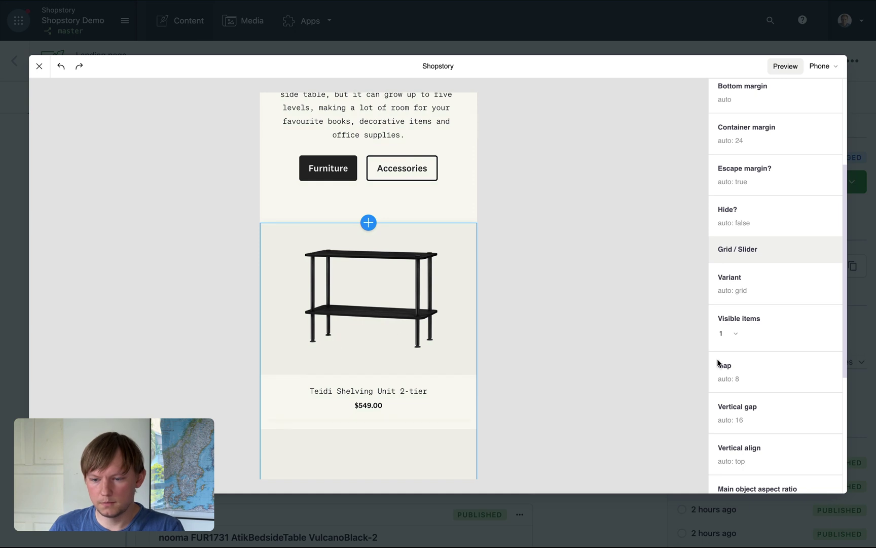
pyautogui.click(734, 334)
pyautogui.press('Escape')
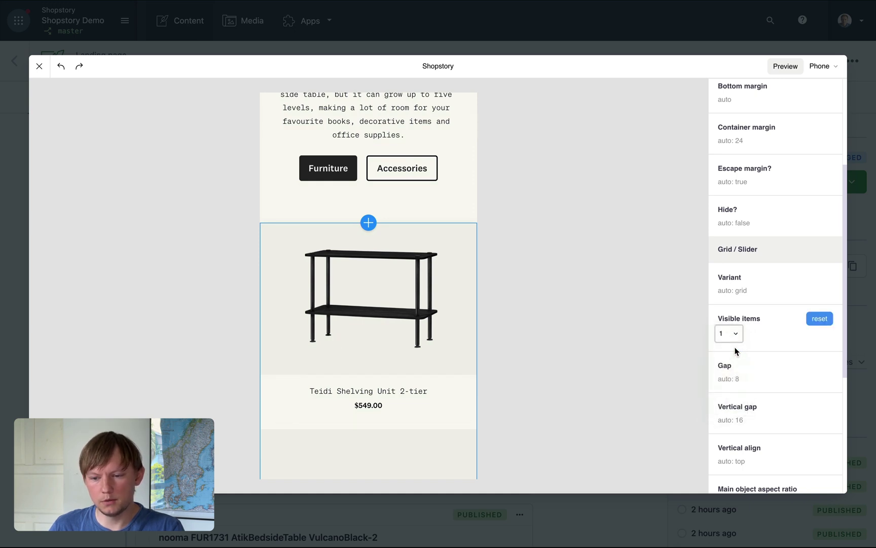
pyautogui.press('Down')
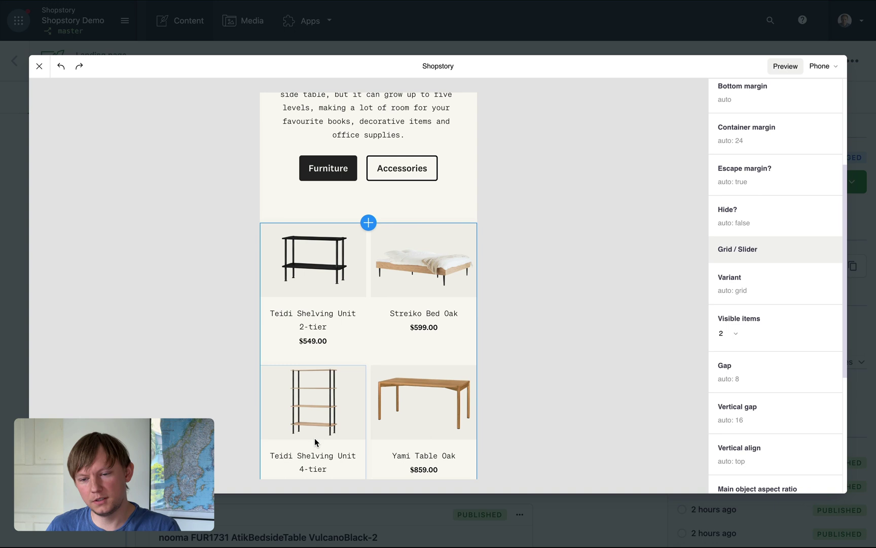
# Set the product grid Variant to Slider with Item width 60%.
pyautogui.click(727, 293)
pyautogui.click(753, 293)
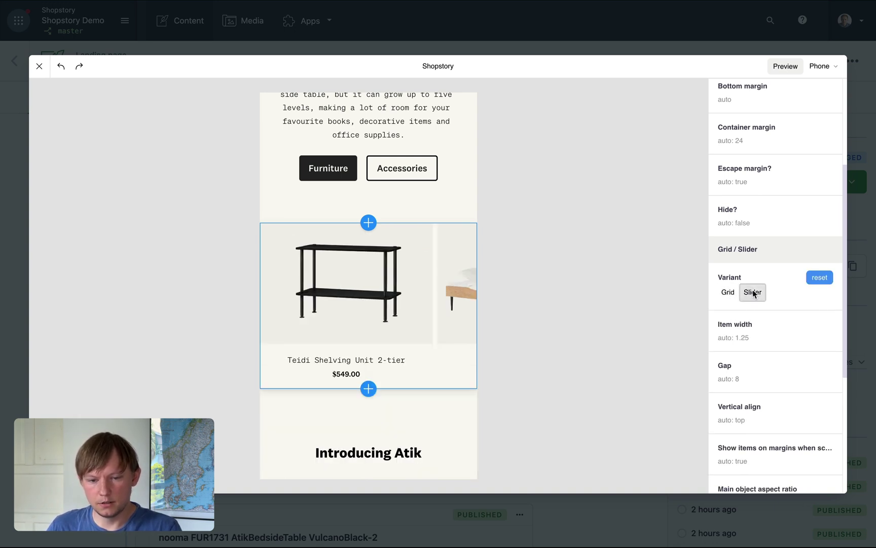
pyautogui.click(735, 337)
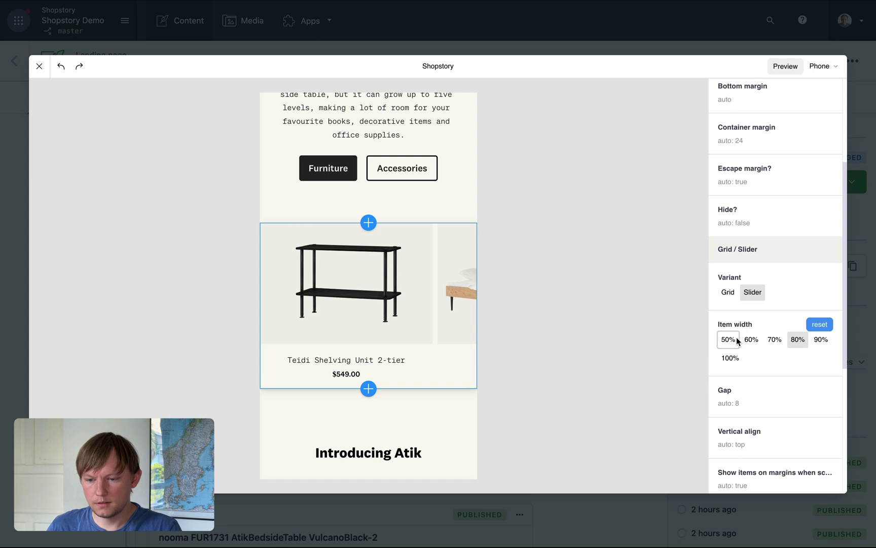
pyautogui.click(773, 340)
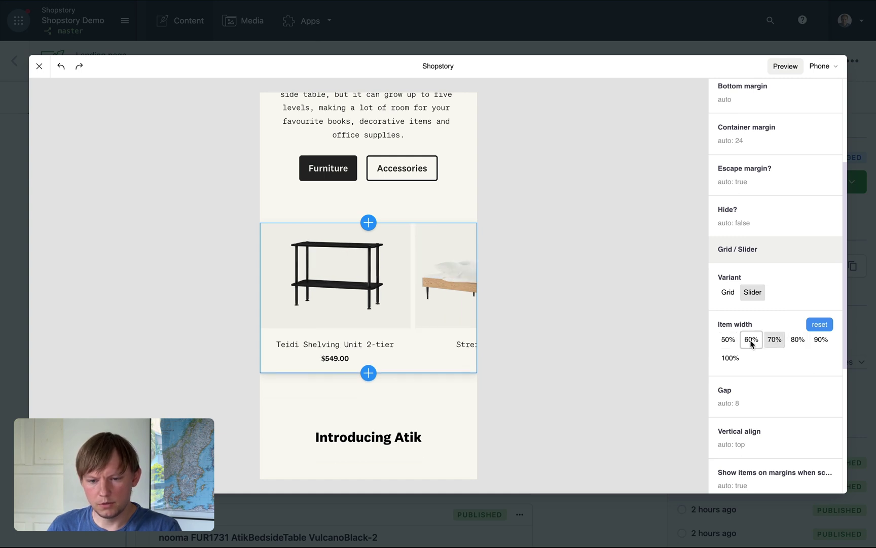
pyautogui.click(752, 341)
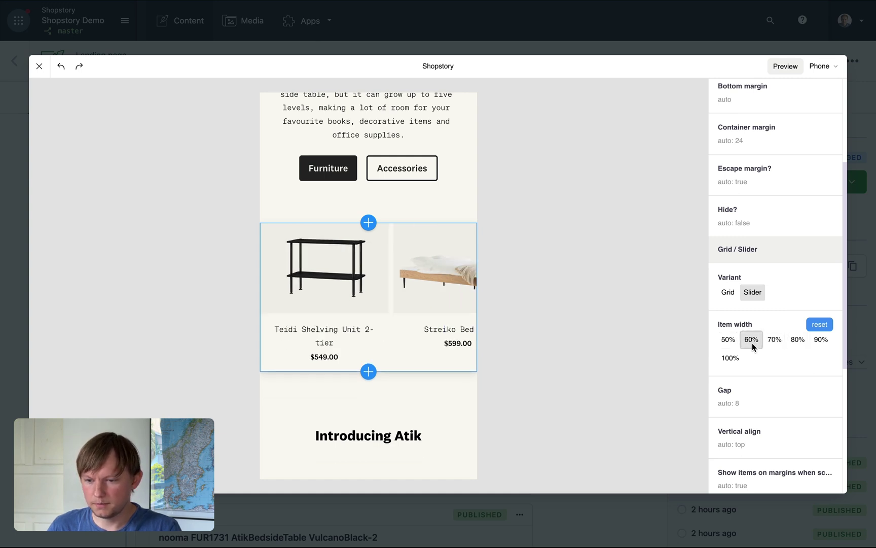
pyautogui.click(824, 66)
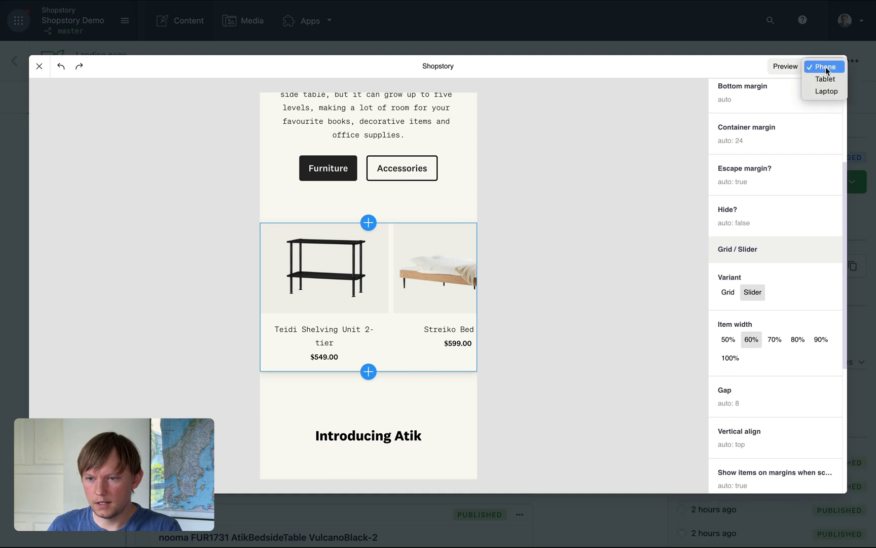
# On the laptop preview, give the sofa banner image Escape margin and Width 12.
pyautogui.click(825, 91)
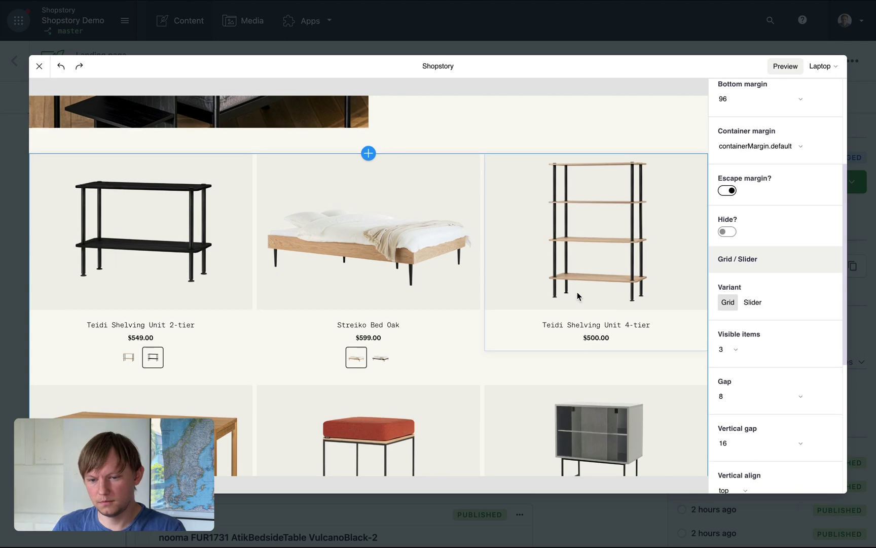
pyautogui.scroll(-15, 577, 296)
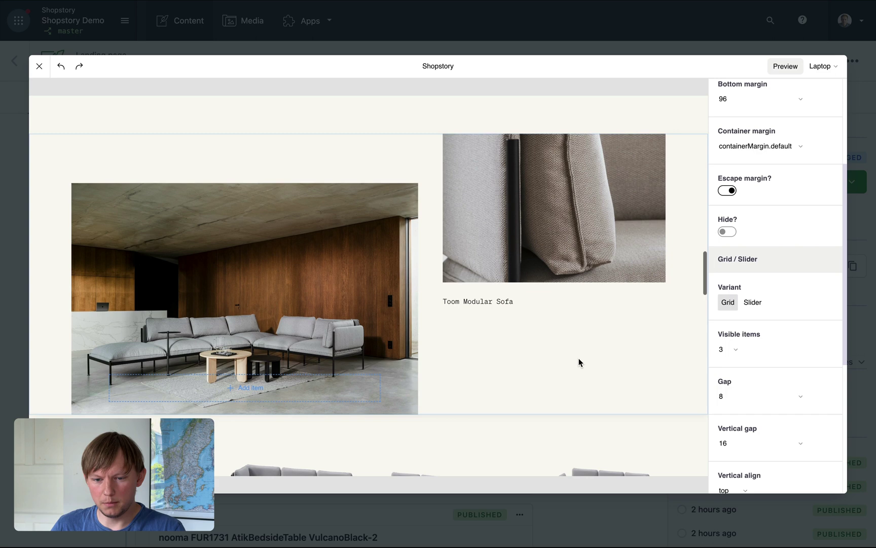
pyautogui.click(576, 361)
pyautogui.click(283, 315)
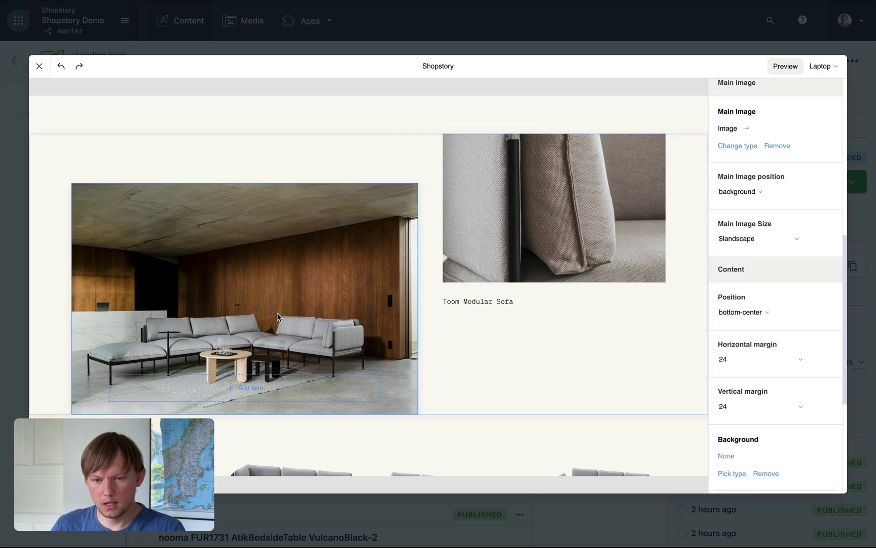
pyautogui.scroll(10, 817, 336)
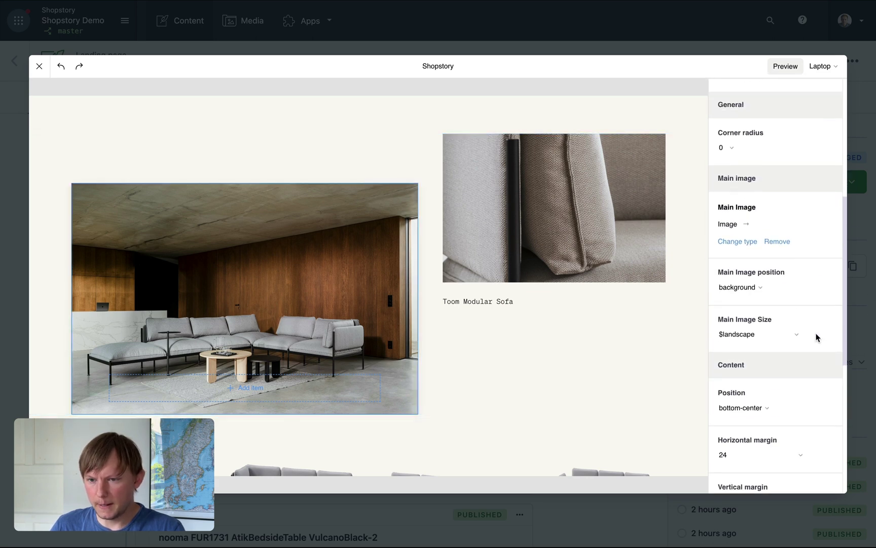
pyautogui.click(728, 272)
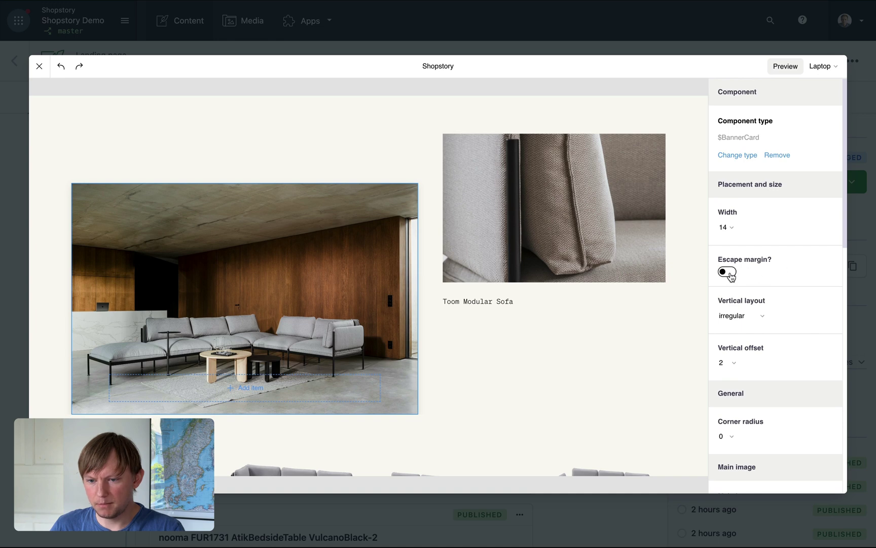
pyautogui.click(726, 227)
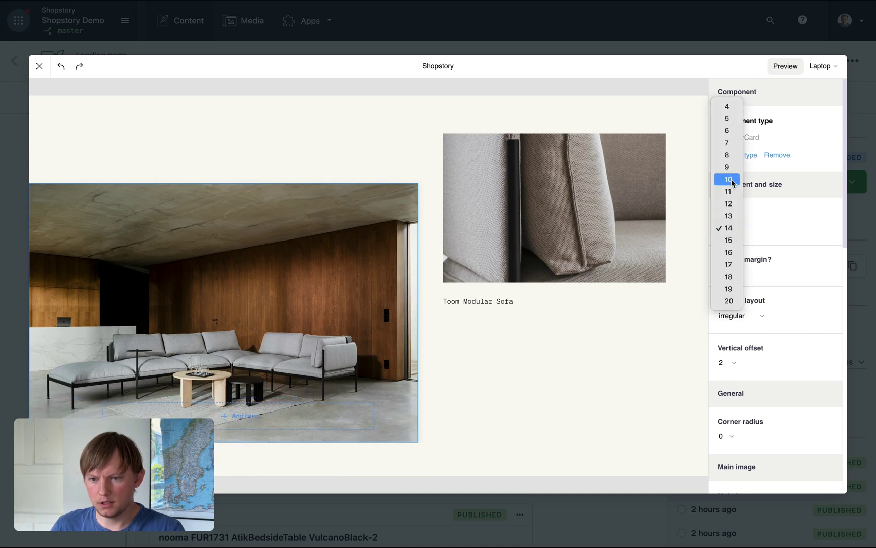
pyautogui.click(731, 206)
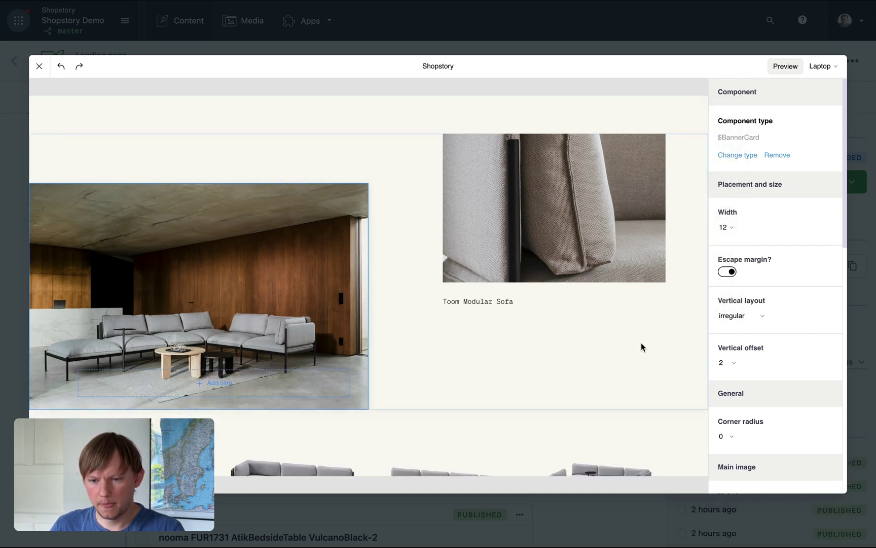
# Set the Toom Modular Sofa section's vertical offset to -4.
pyautogui.click(565, 370)
pyautogui.scroll(-2, 767, 389)
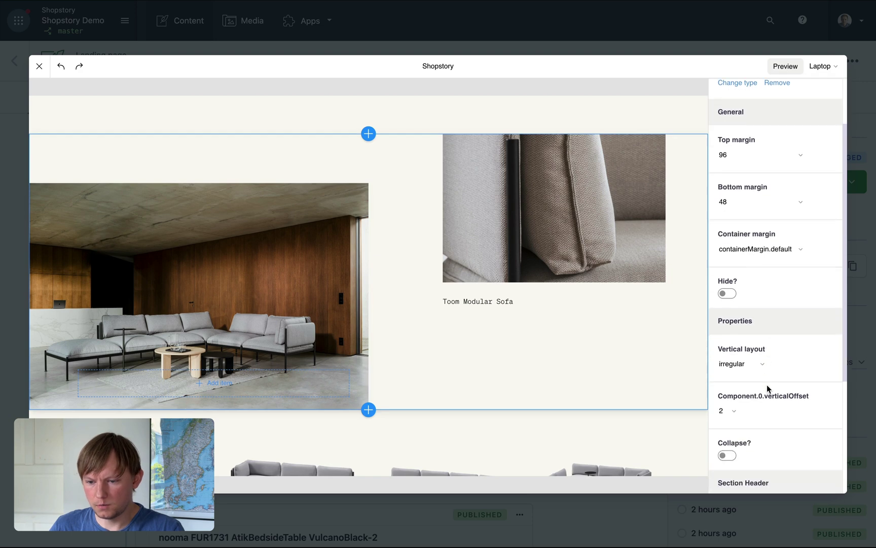
pyautogui.click(729, 410)
pyautogui.click(728, 335)
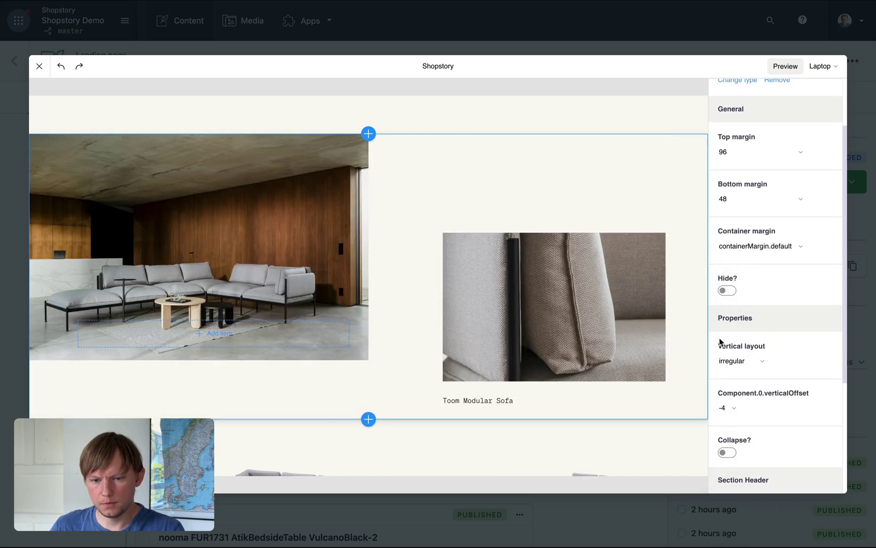
pyautogui.scroll(-1, 417, 308)
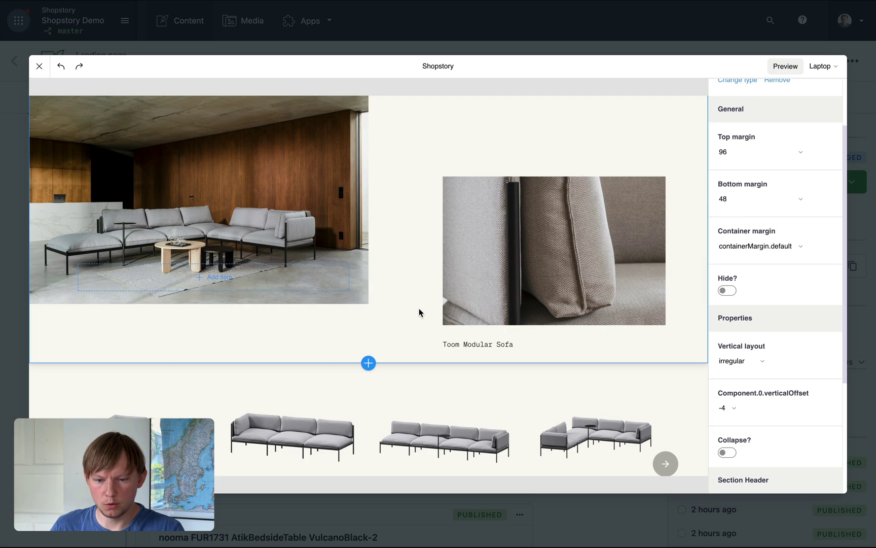
pyautogui.scroll(-10, 418, 310)
pyautogui.scroll(-3, 419, 311)
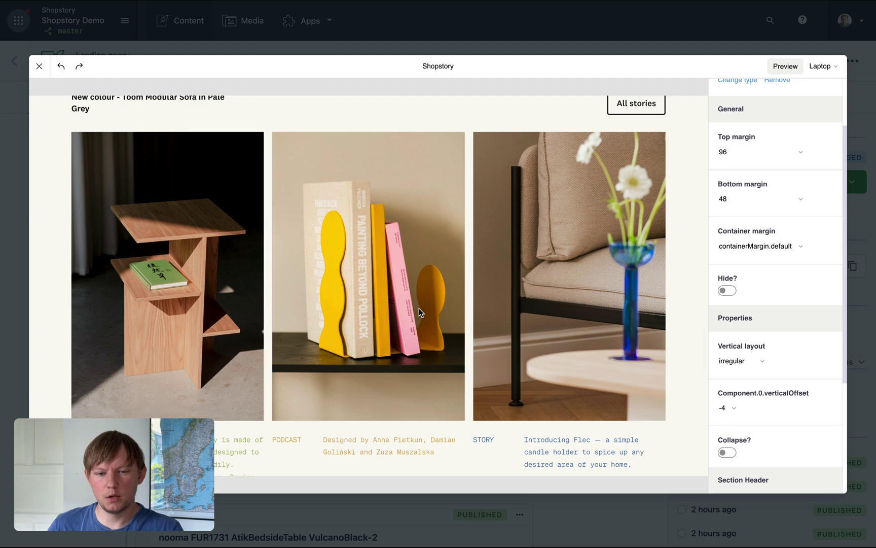
# Close the Shopstory editor and publish the Demo campaign landing page changes.
pyautogui.click(39, 66)
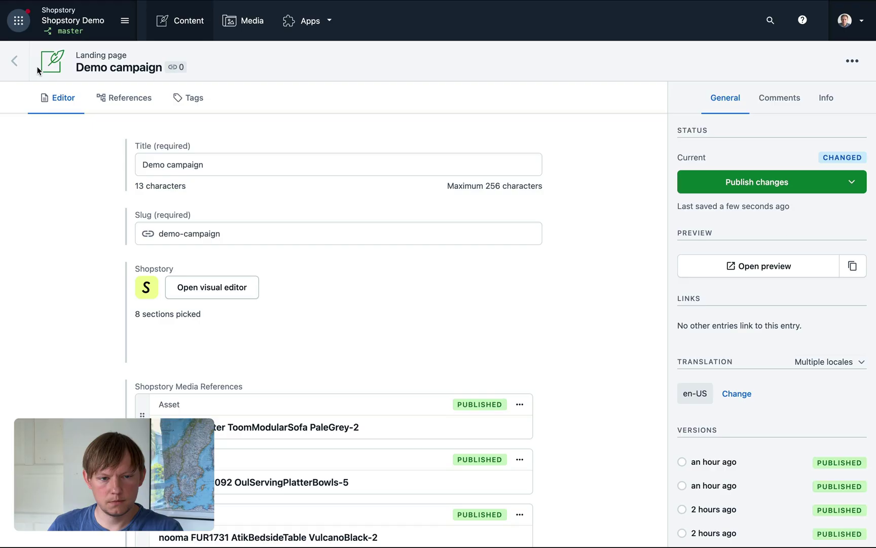
pyautogui.click(763, 184)
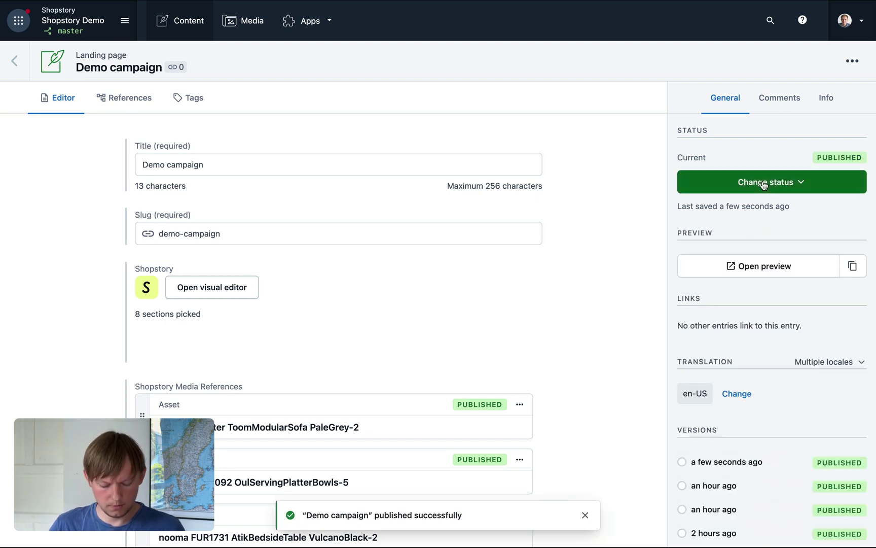
pyautogui.hotkey('ctrl', 'Tab')
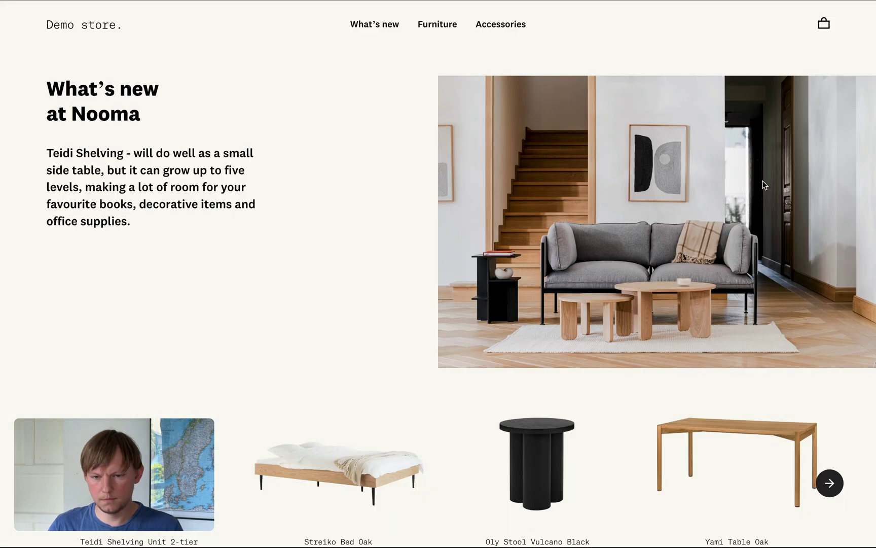
# Reload the live store page and scroll back up to the 'What's new at Shopstory' hero.
pyautogui.press('super+r')
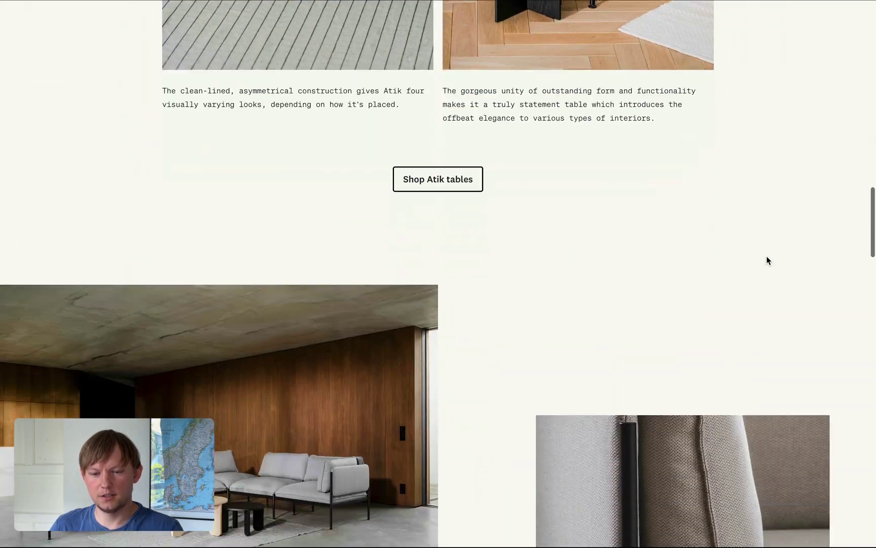
pyautogui.scroll(7, 767, 260)
pyautogui.scroll(20, 766, 256)
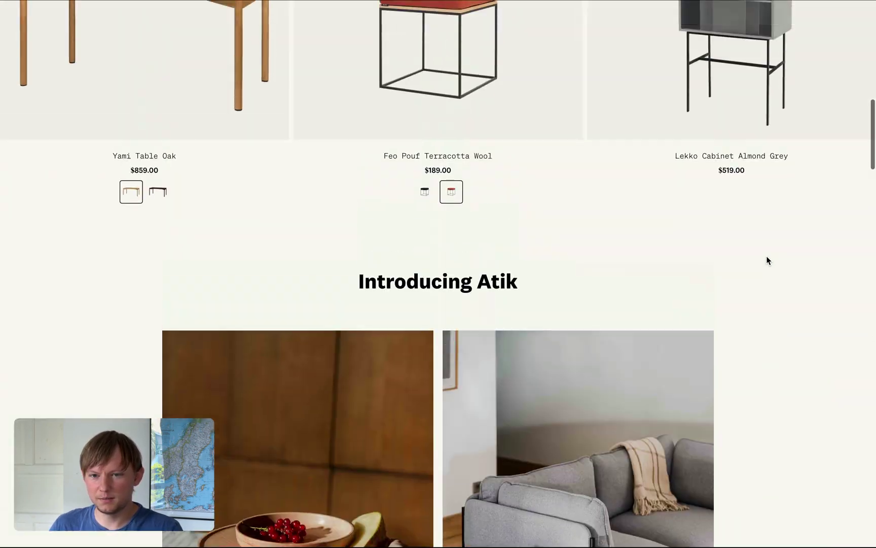
pyautogui.scroll(1, 766, 255)
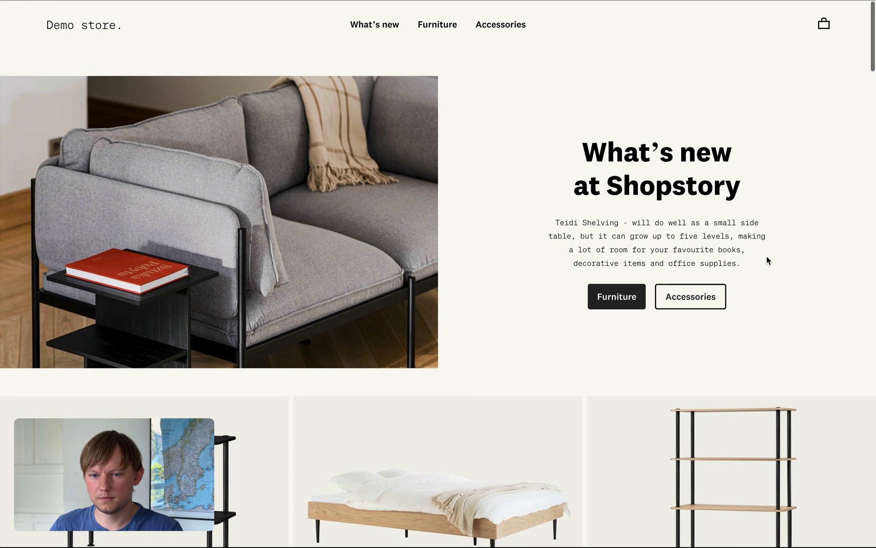